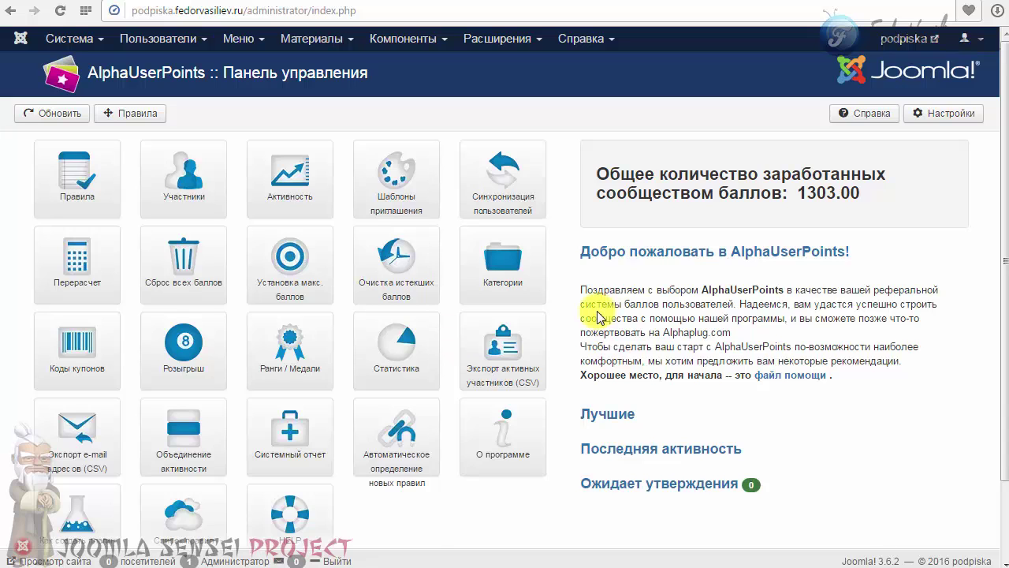
# - Open the AlphaUserPoints rules list and find the Kunena forum rules
pyautogui.click(75, 197)
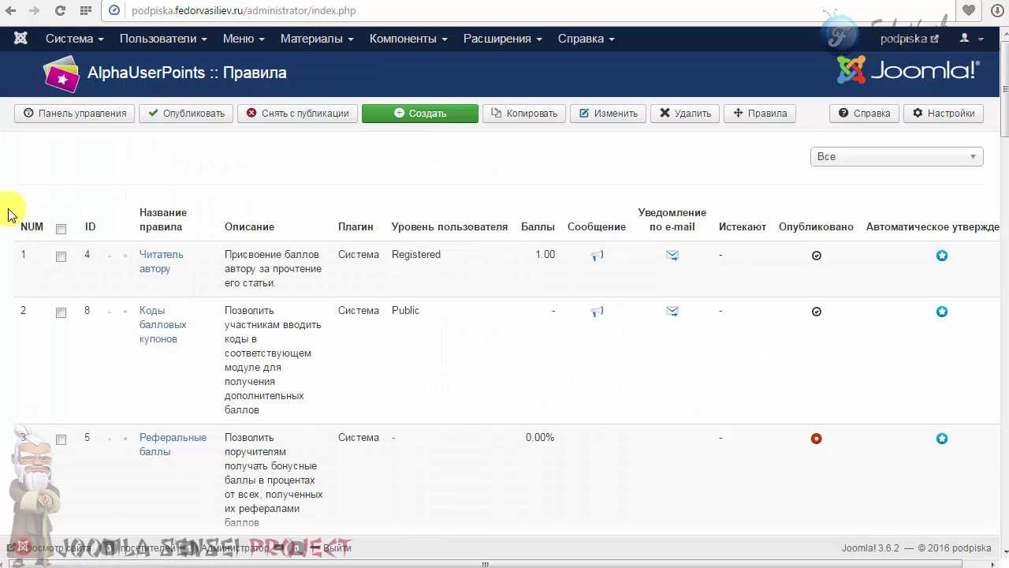
pyautogui.scroll(-2, 461, 262)
pyautogui.scroll(-1, 462, 263)
pyautogui.scroll(1, 461, 263)
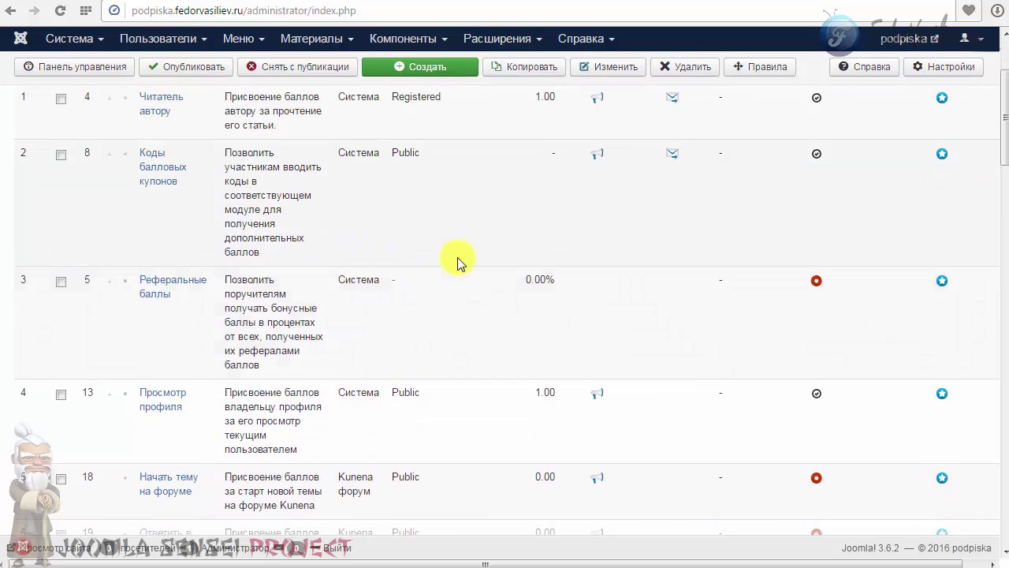
pyautogui.scroll(-2, 461, 262)
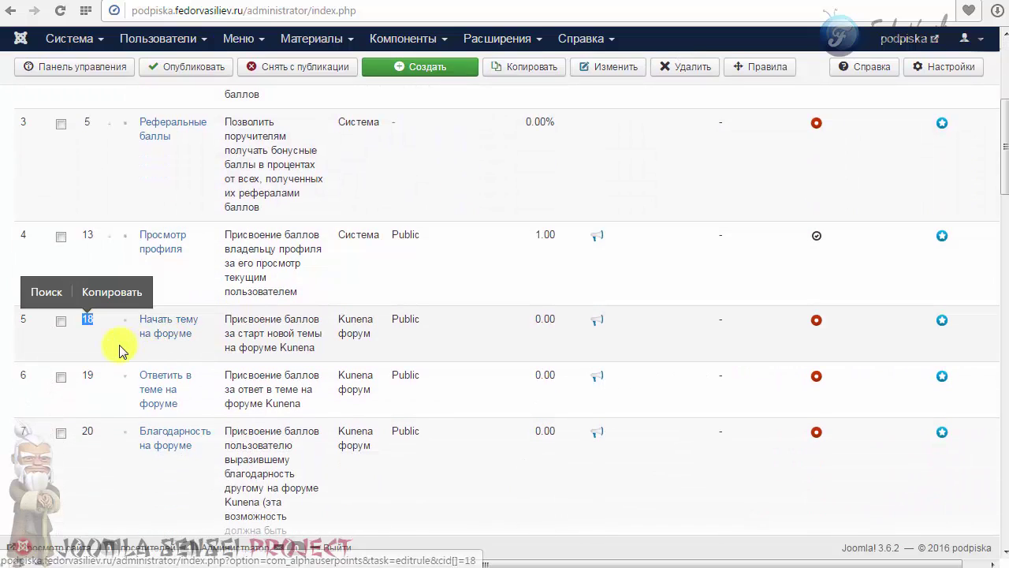
pyautogui.click(117, 343)
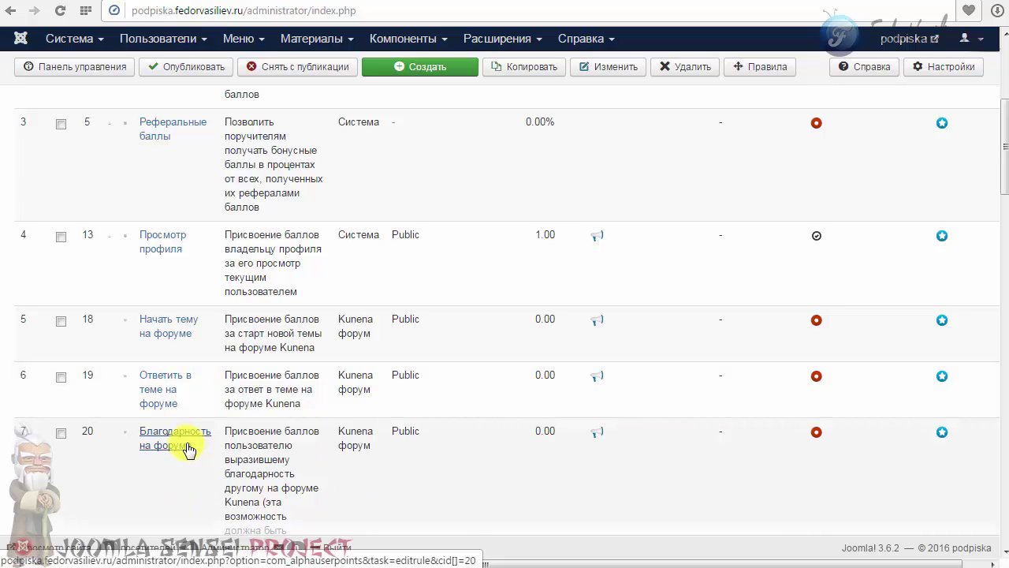
pyautogui.scroll(-2, 184, 322)
pyautogui.scroll(1, 185, 323)
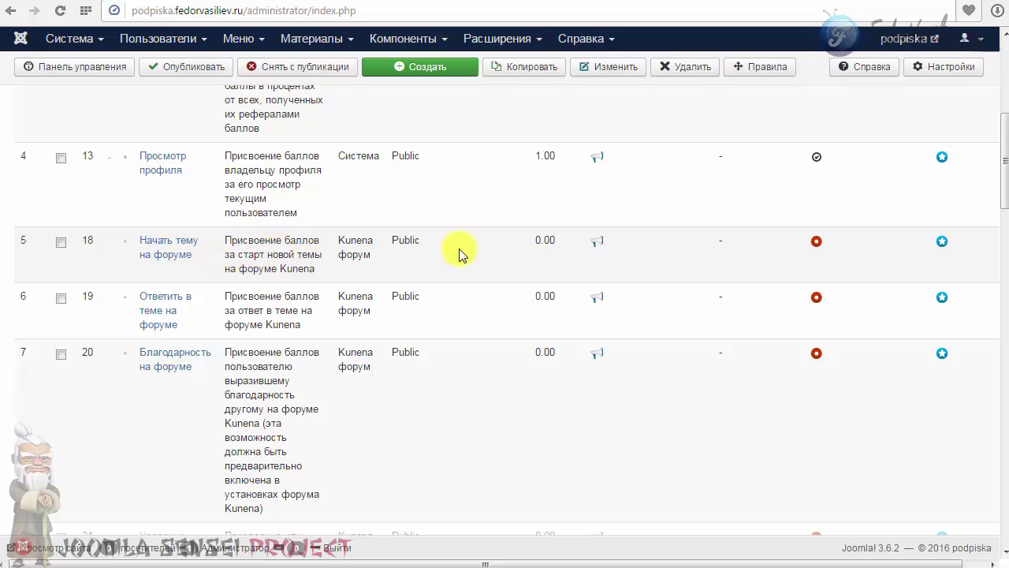
# - Examine the points value of the "Начать тему на форуме" rule
pyautogui.doubleClick(535, 241)
pyautogui.click(536, 245)
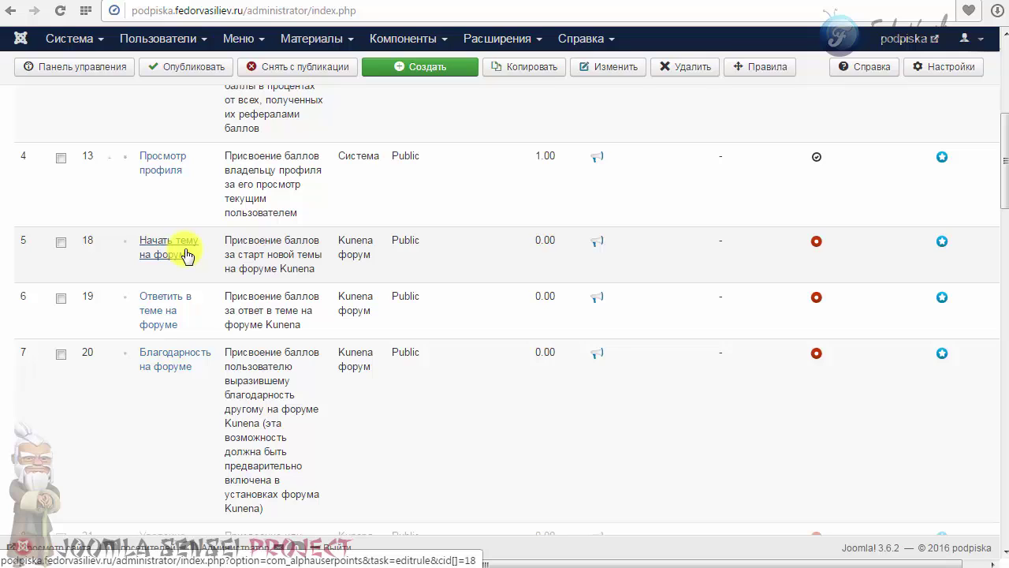
pyautogui.doubleClick(553, 240)
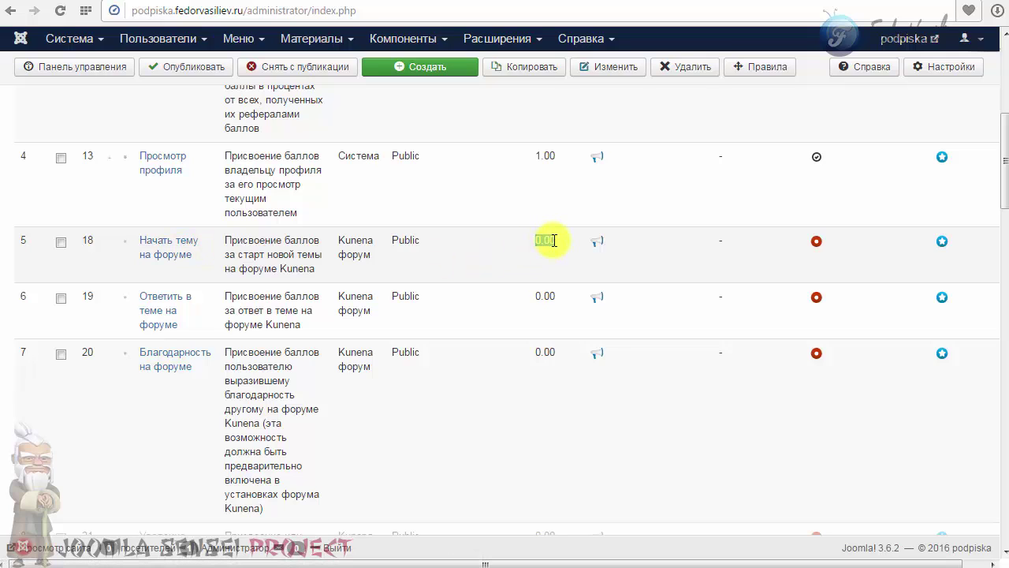
pyautogui.click(541, 244)
pyautogui.doubleClick(543, 241)
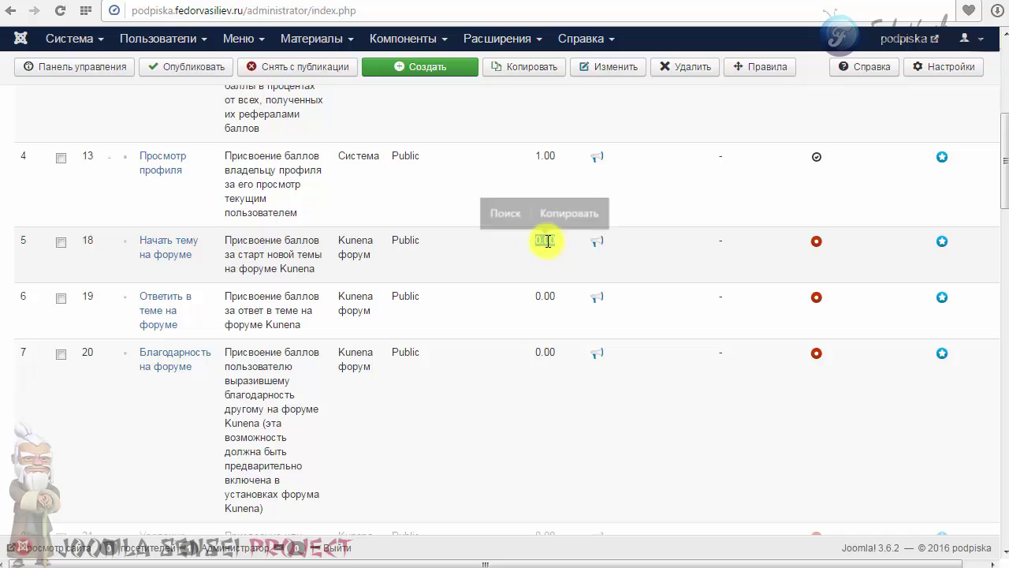
pyautogui.click(541, 241)
pyautogui.moveTo(536, 240); pyautogui.dragTo(553, 241)
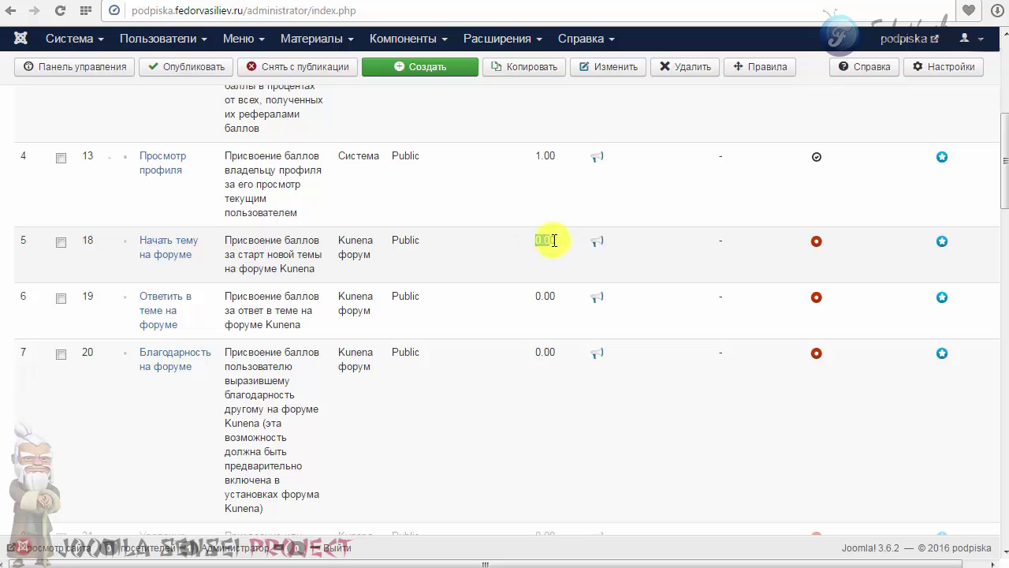
pyautogui.click(543, 241)
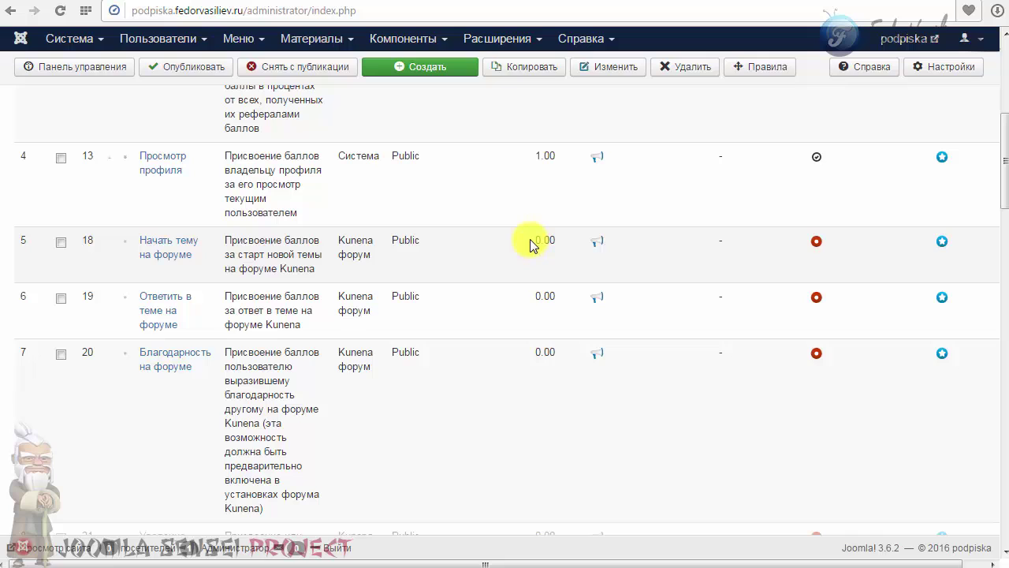
pyautogui.moveTo(533, 239); pyautogui.dragTo(550, 239)
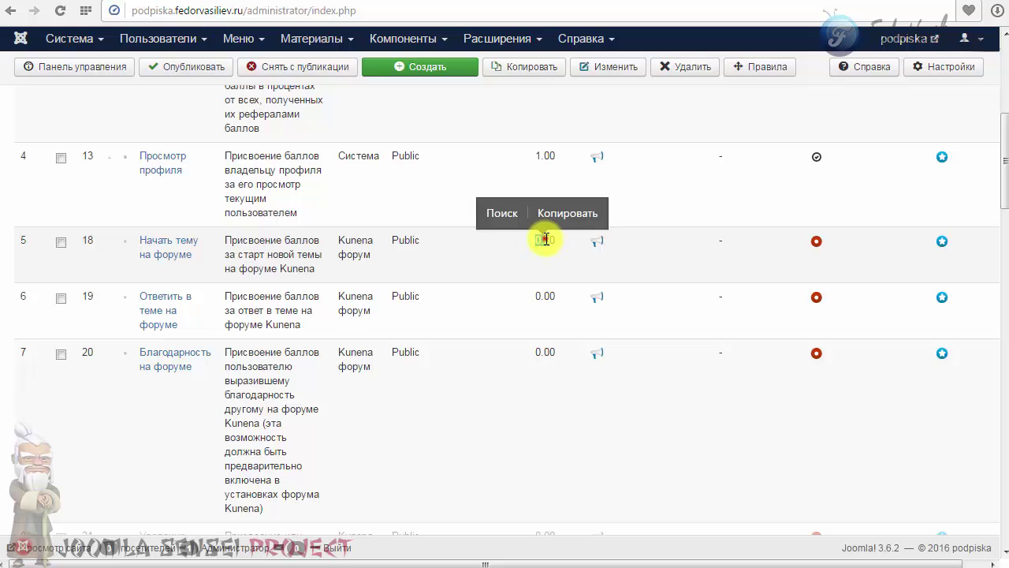
pyautogui.click(545, 239)
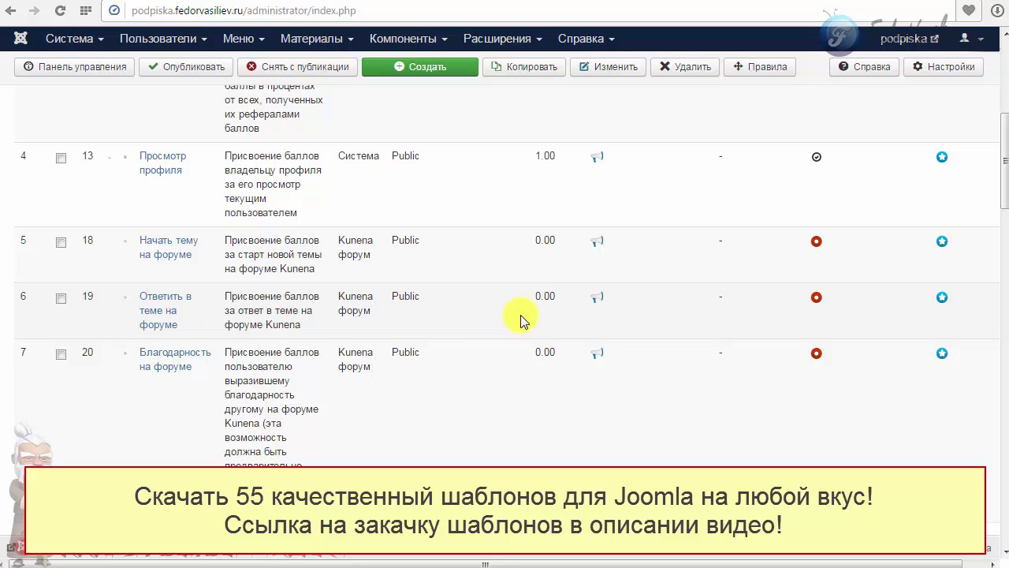
# - Examine the name and points value of the "Ответить в теме на форуме" rule
pyautogui.moveTo(533, 297); pyautogui.dragTo(553, 296)
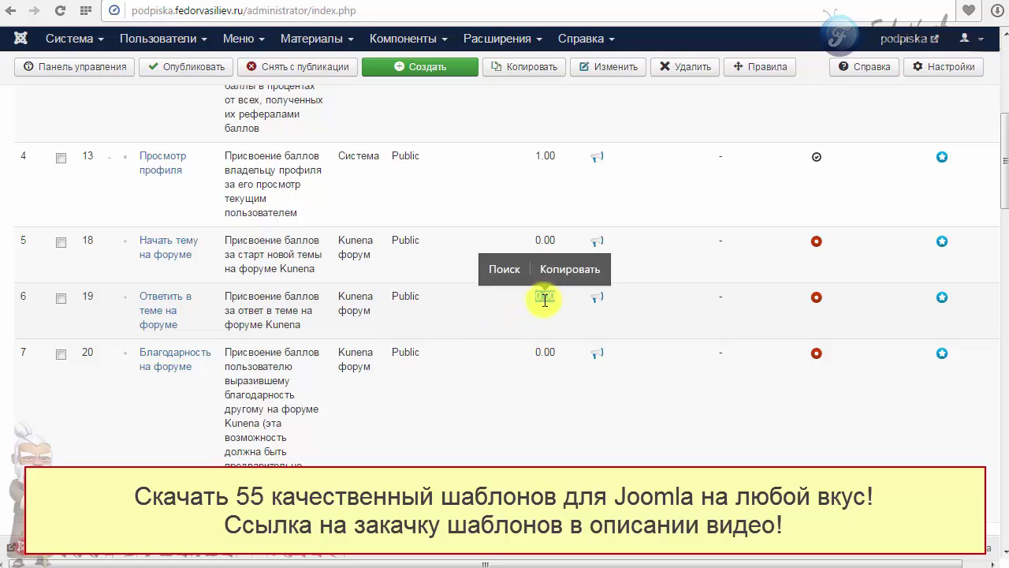
pyautogui.click(543, 297)
pyautogui.moveTo(128, 293); pyautogui.dragTo(190, 308)
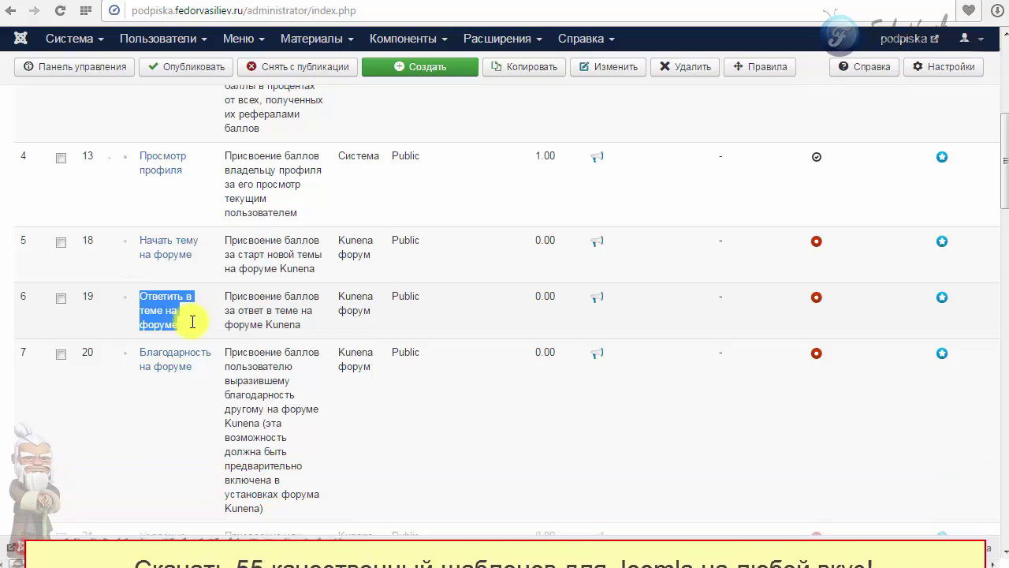
pyautogui.click(536, 299)
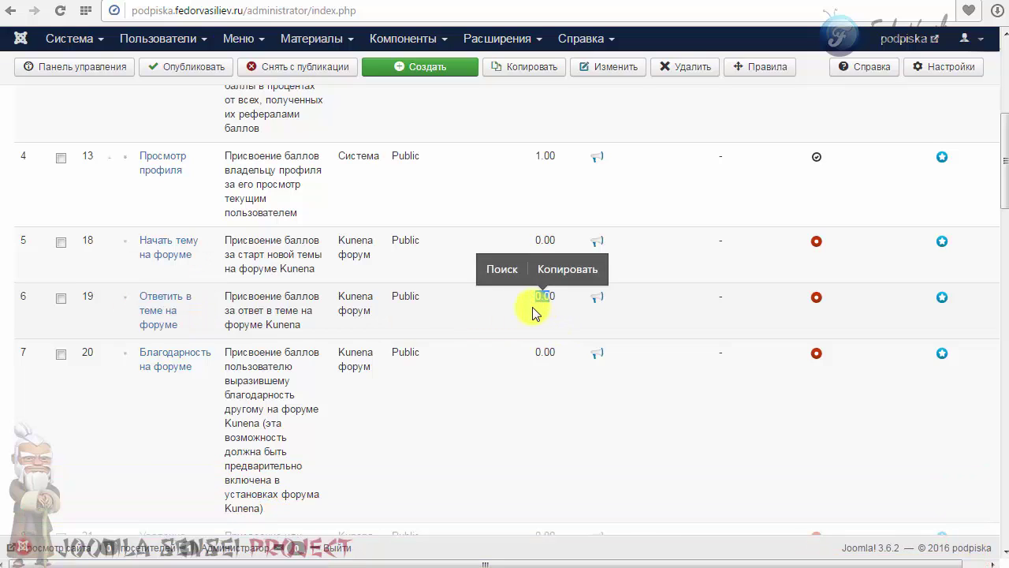
pyautogui.click(533, 312)
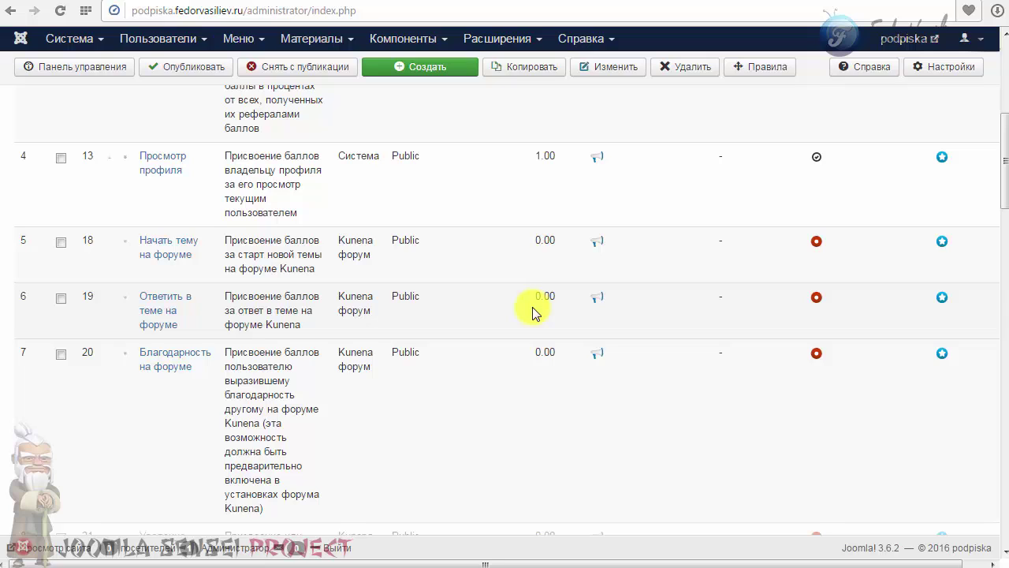
pyautogui.doubleClick(535, 296)
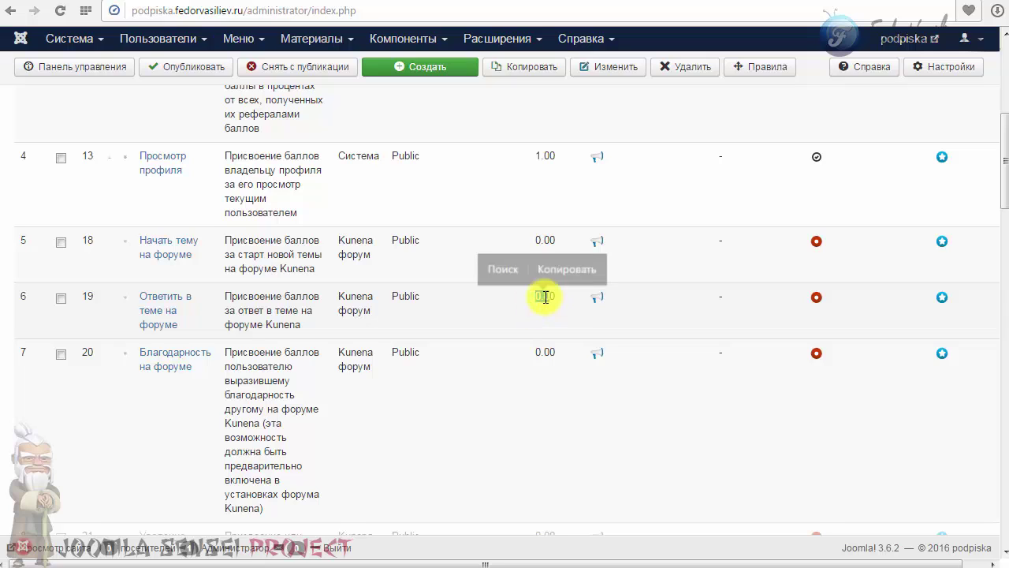
pyautogui.click(544, 297)
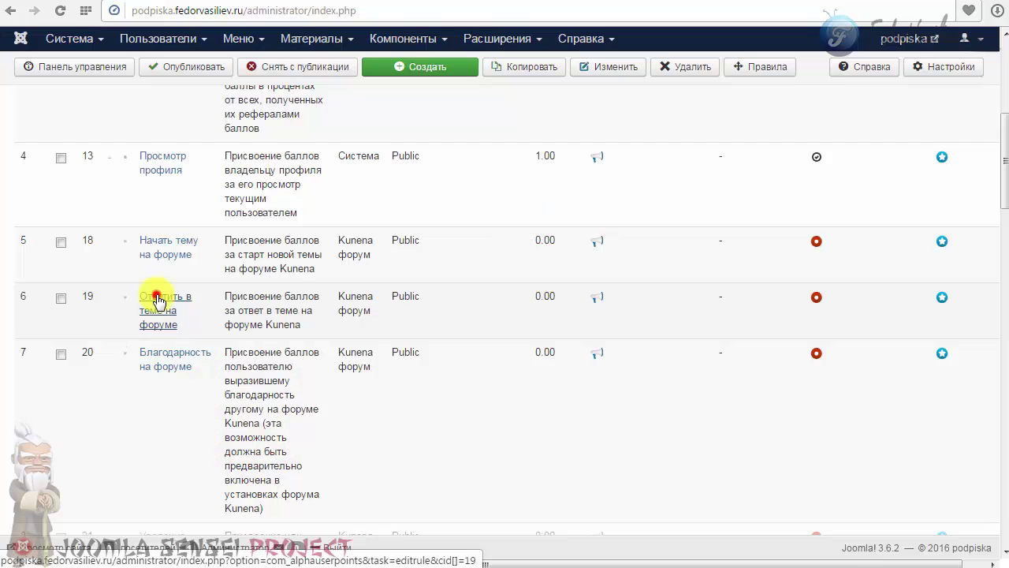
# - Open the "Ответить в теме на форуме" rule for editing and review its name, description and plugin type
pyautogui.click(157, 300)
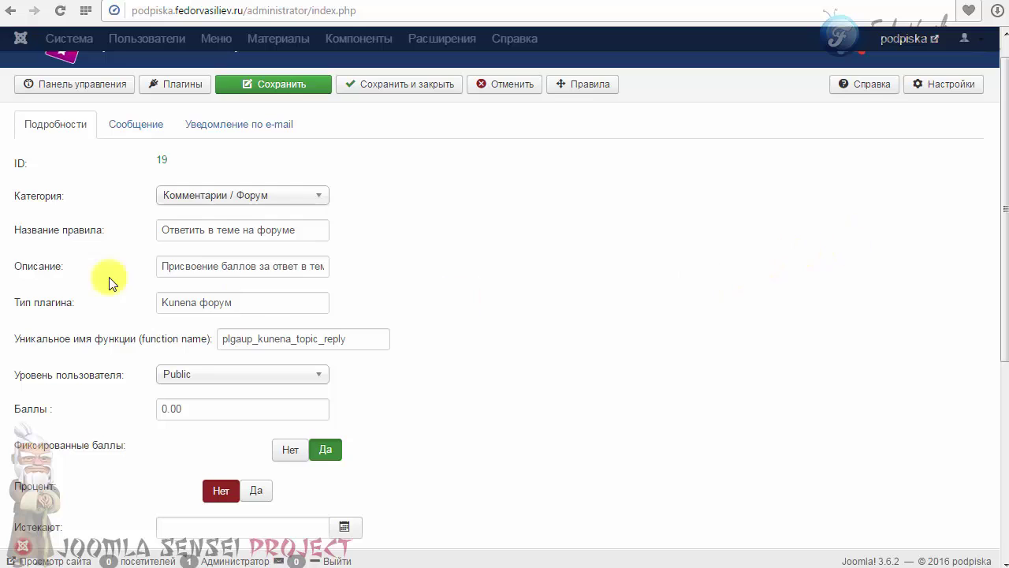
pyautogui.moveTo(299, 230); pyautogui.dragTo(162, 228)
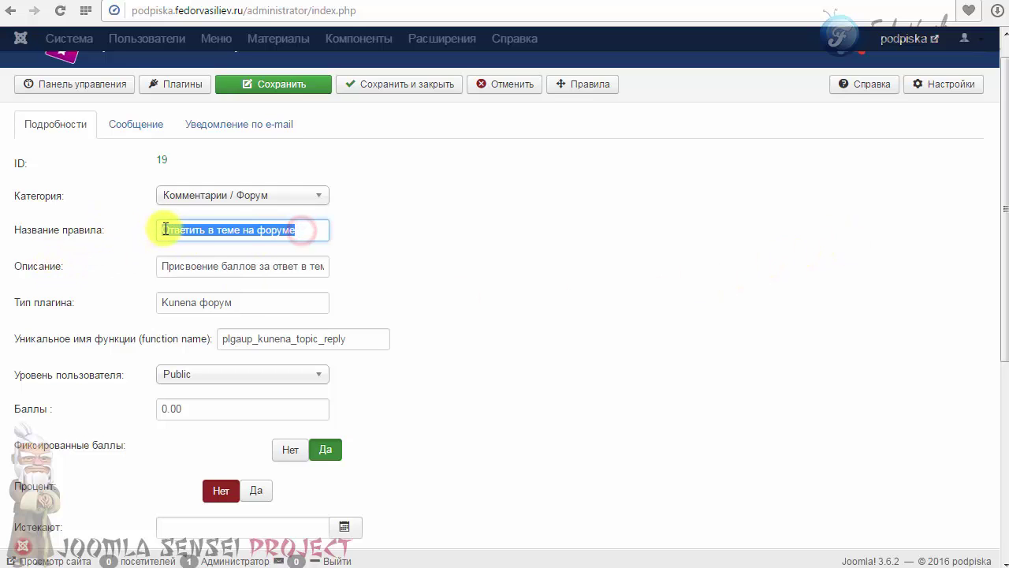
pyautogui.click(198, 265)
pyautogui.moveTo(274, 266); pyautogui.dragTo(154, 318)
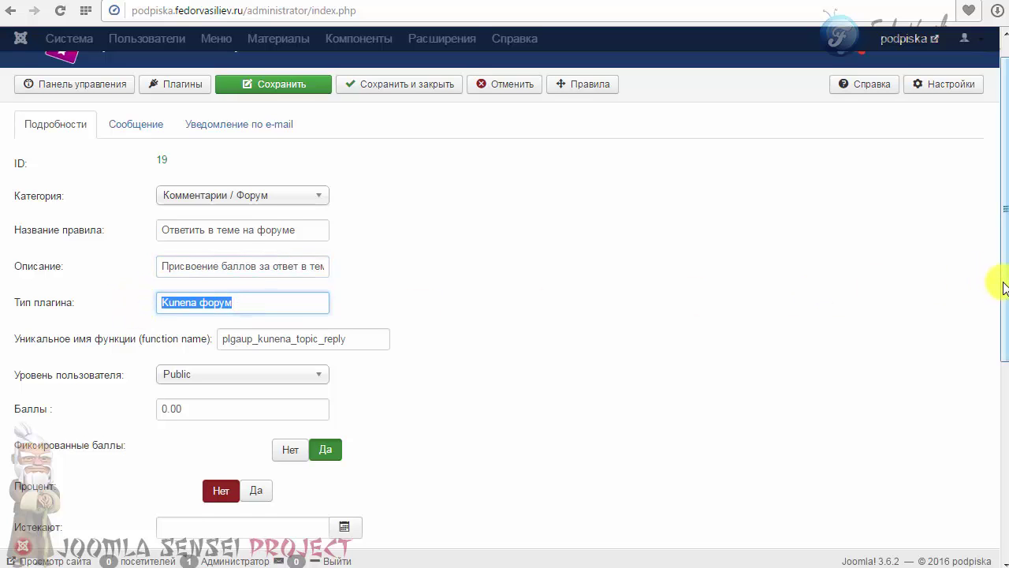
# - Set the rule's points (Баллы) to 1.00
pyautogui.scroll(-1, 1001, 280)
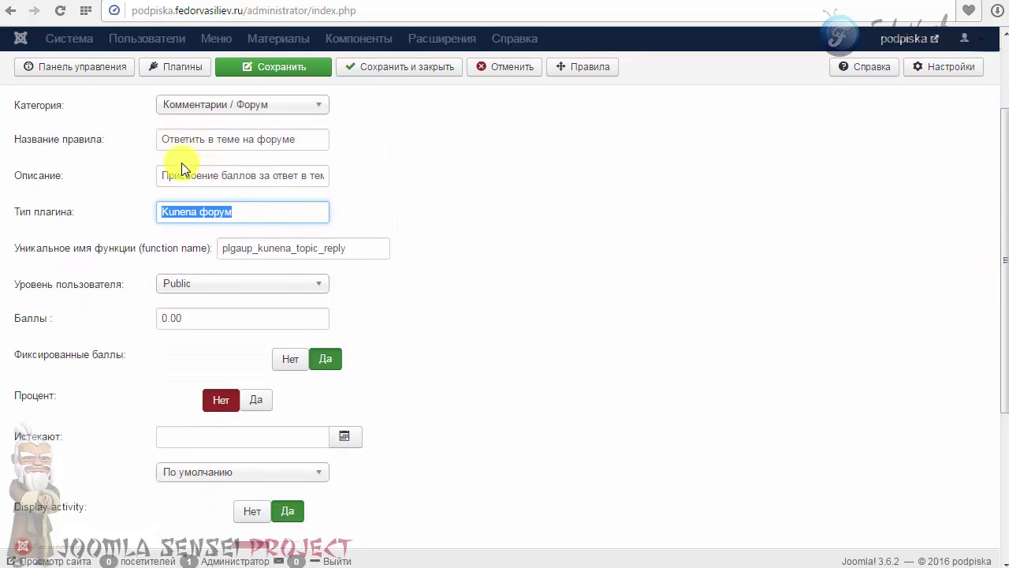
pyautogui.moveTo(12, 323)
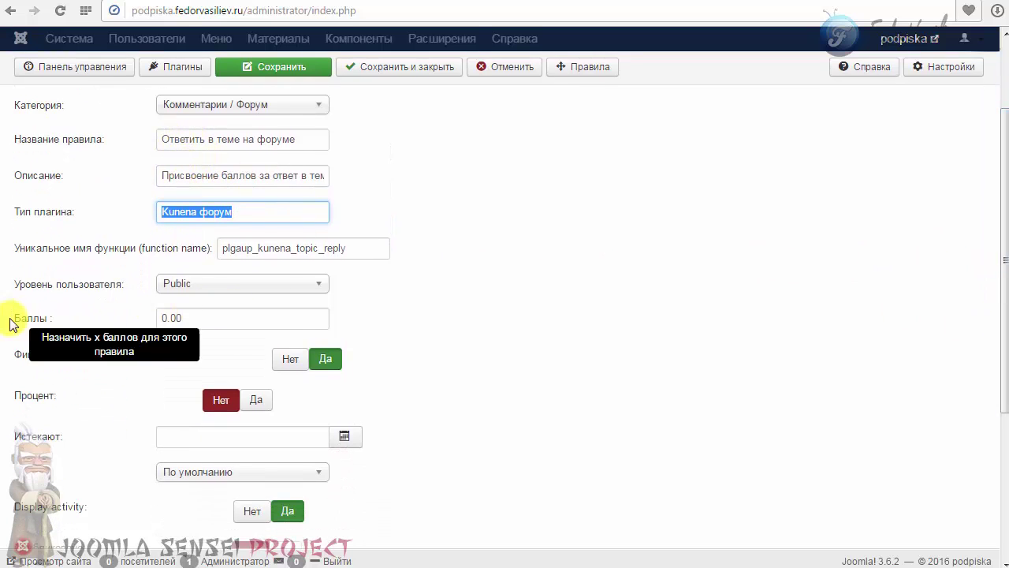
pyautogui.click(166, 317)
pyautogui.write('1.00')
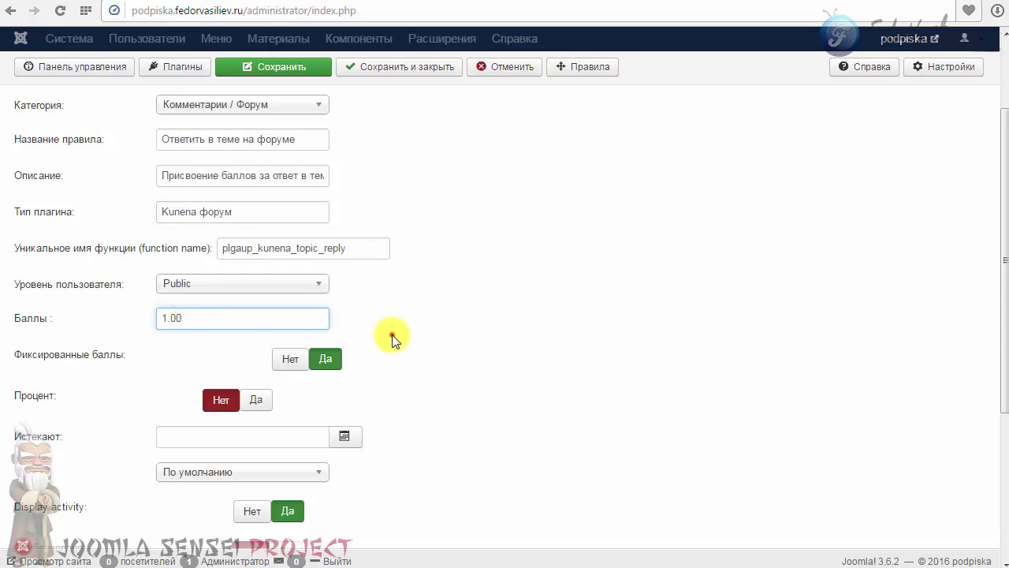
pyautogui.click(394, 339)
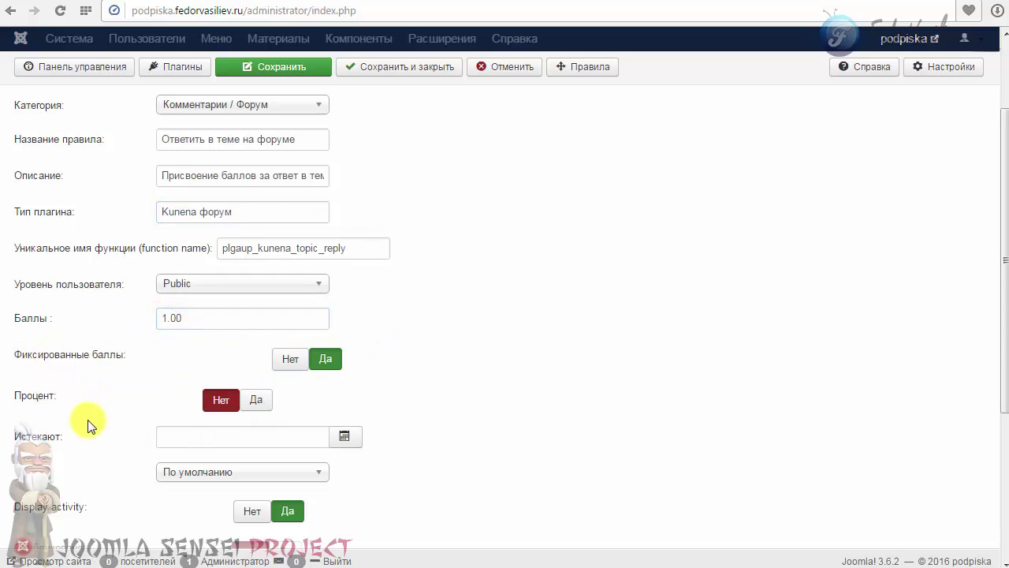
# - Check the expiry date calendar without choosing a date, and set Опубликовано to Да
pyautogui.scroll(-2, 453, 418)
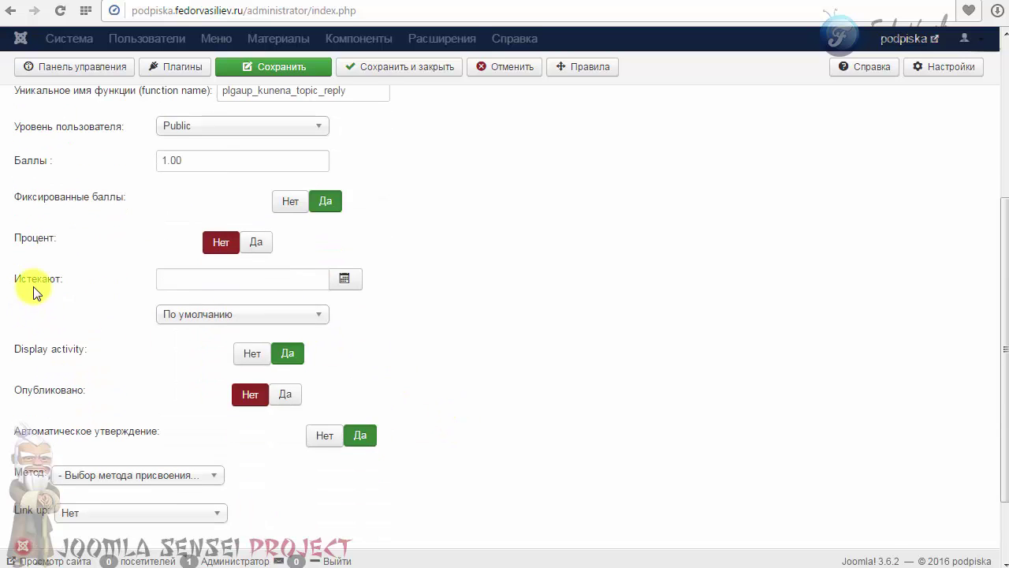
pyautogui.click(347, 283)
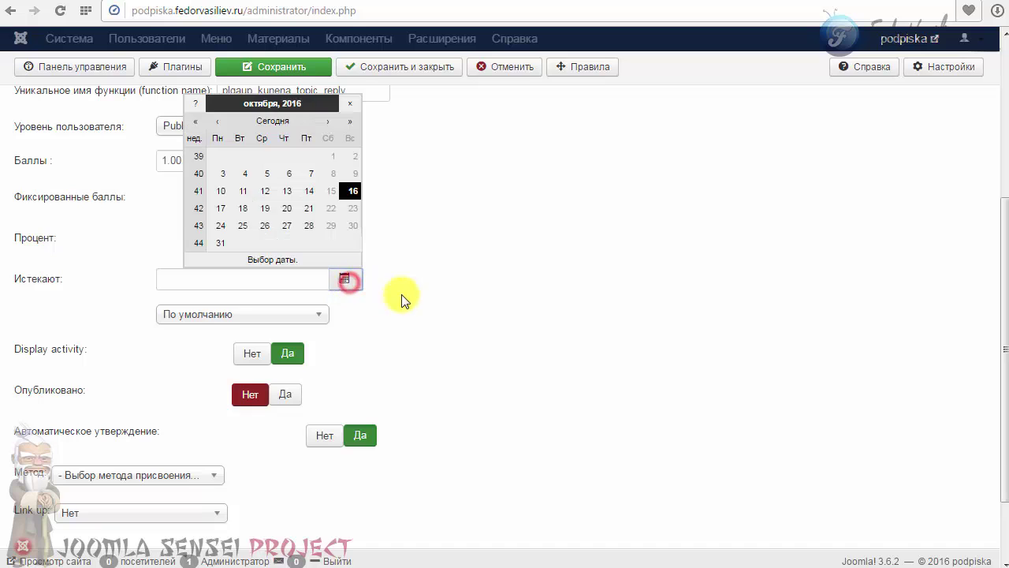
pyautogui.click(437, 290)
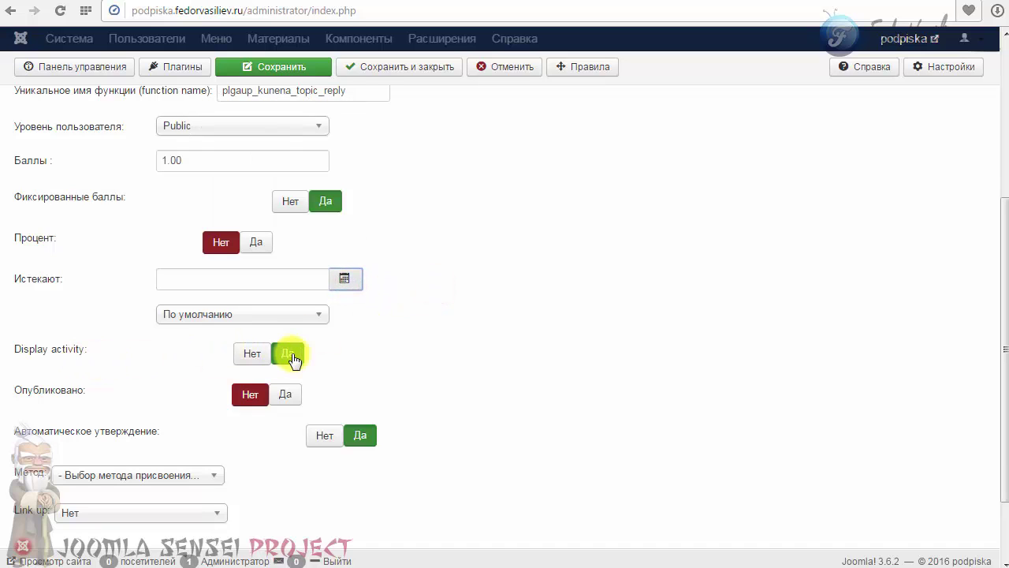
pyautogui.click(281, 398)
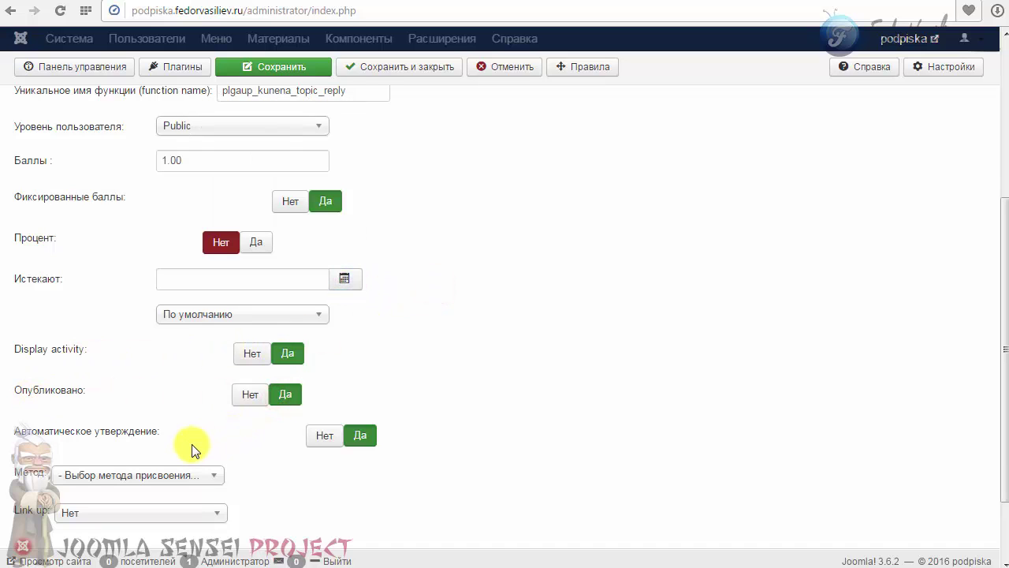
# - Review the automatic approval option and set the rule's points assignment method to "Единожды для пользователя"
pyautogui.scroll(-2, 410, 442)
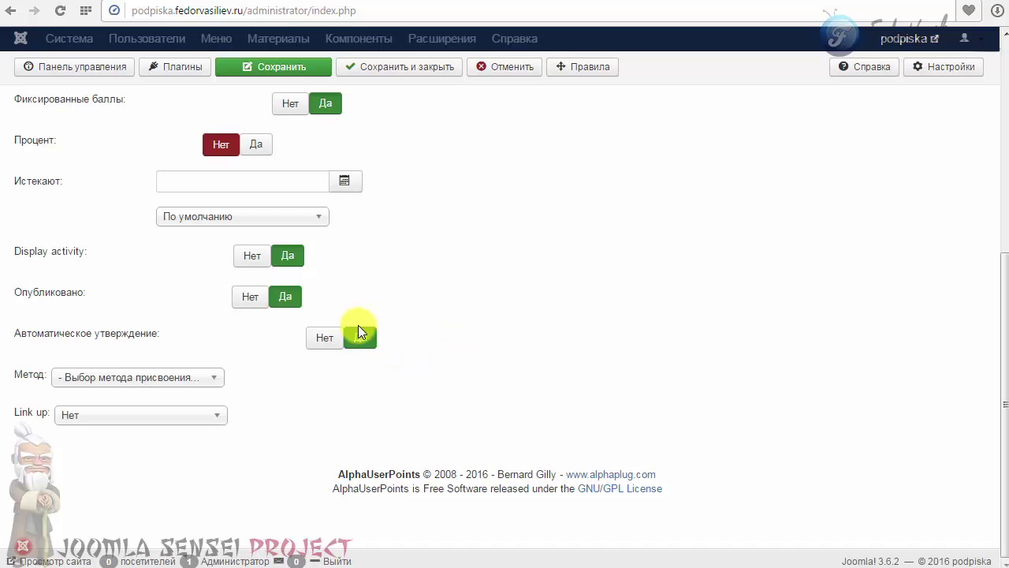
pyautogui.moveTo(59, 336); pyautogui.dragTo(152, 336)
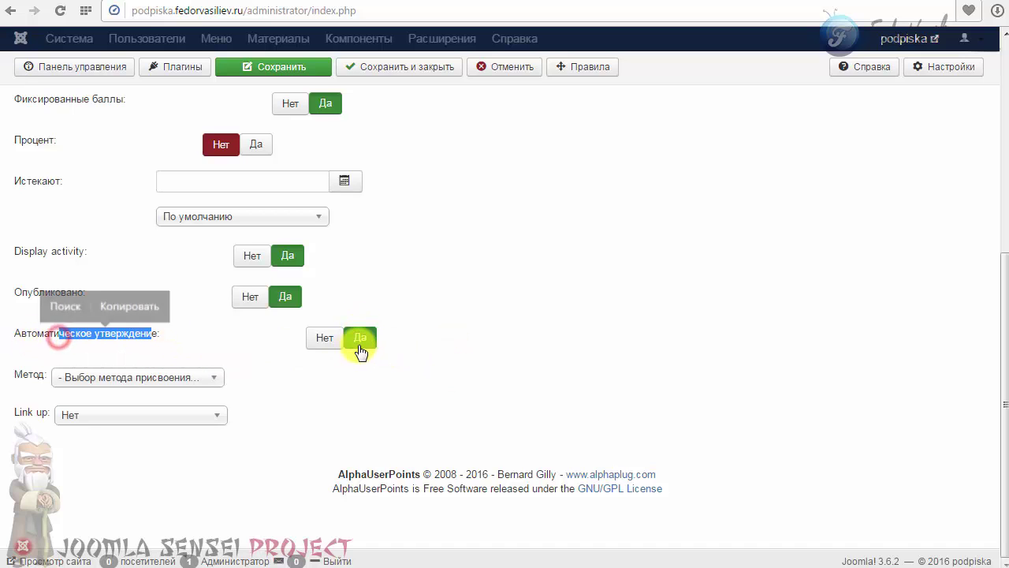
pyautogui.click(422, 343)
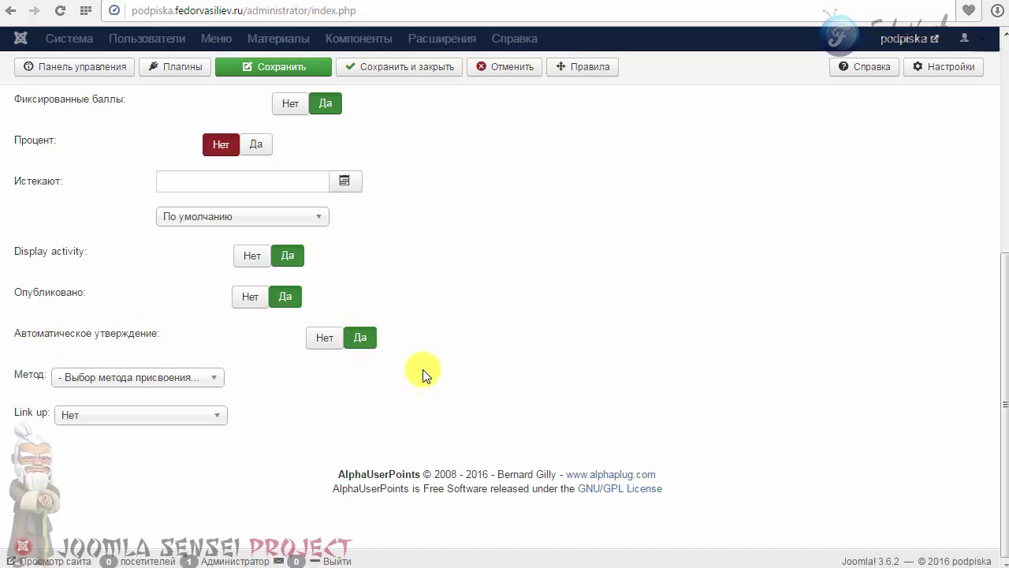
pyautogui.click(92, 378)
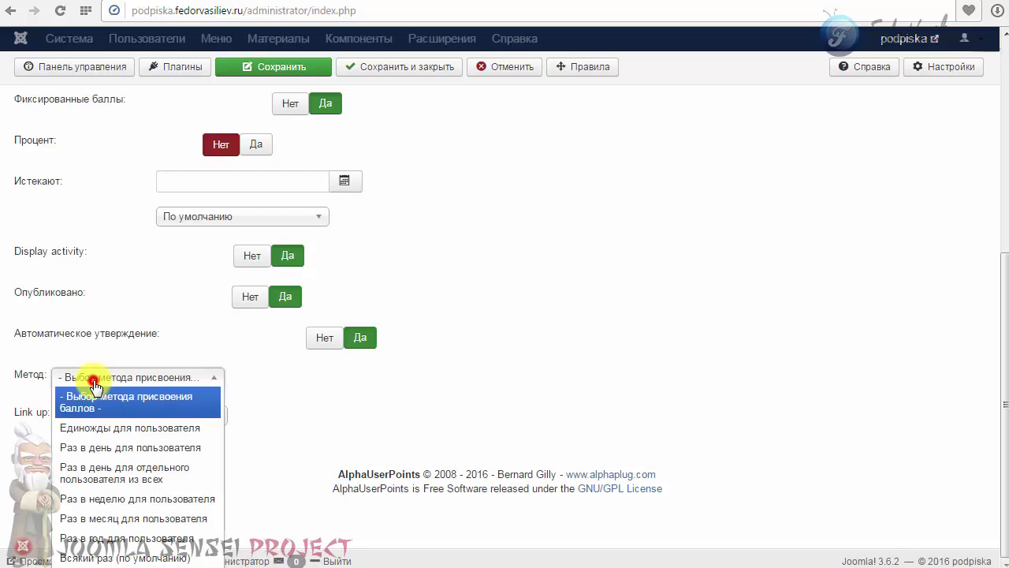
pyautogui.click(94, 435)
# - Review the reply rule's message and e-mail notification settings, and save and close the rule
pyautogui.scroll(5, 371, 428)
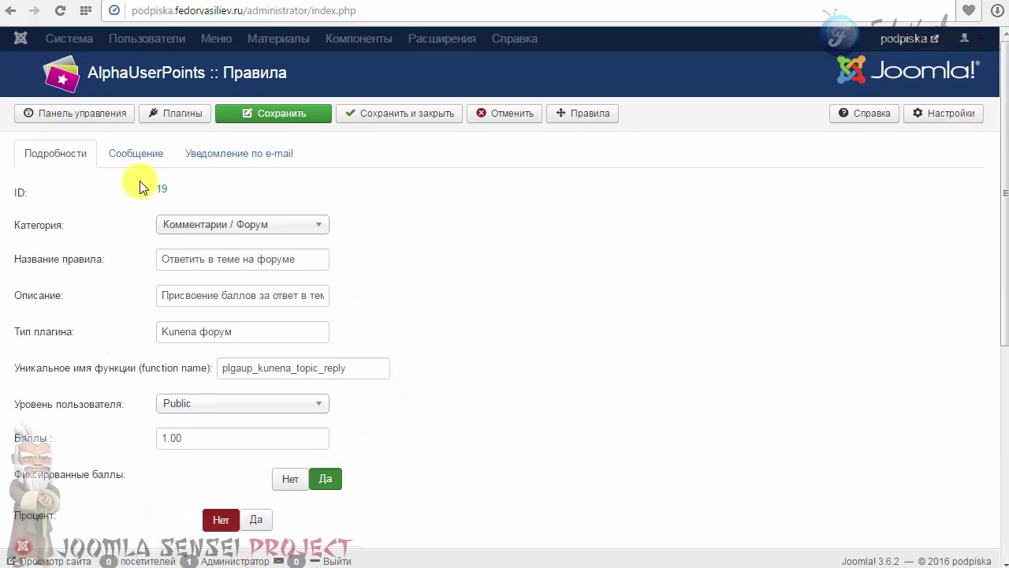
pyautogui.click(134, 158)
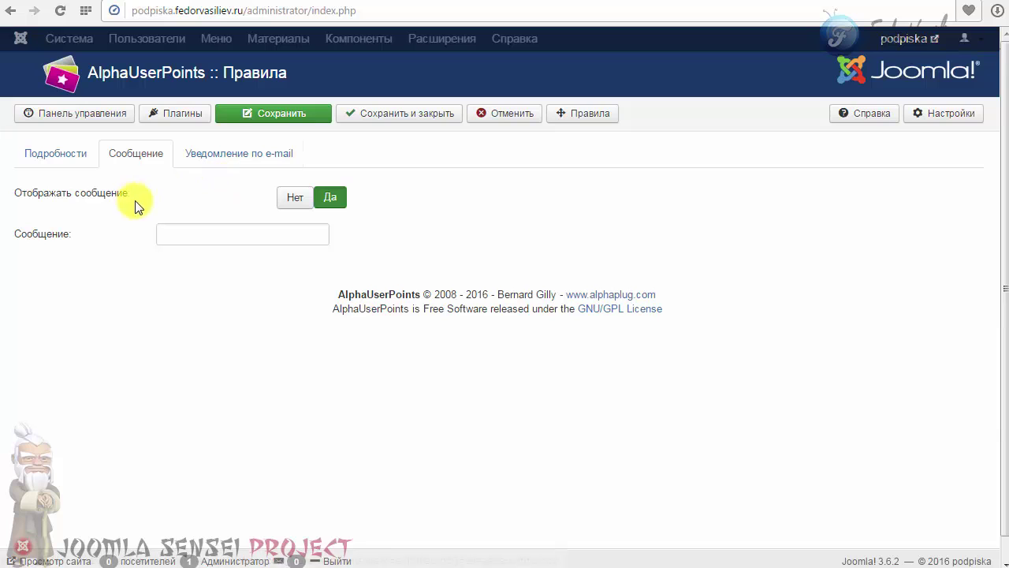
pyautogui.click(209, 161)
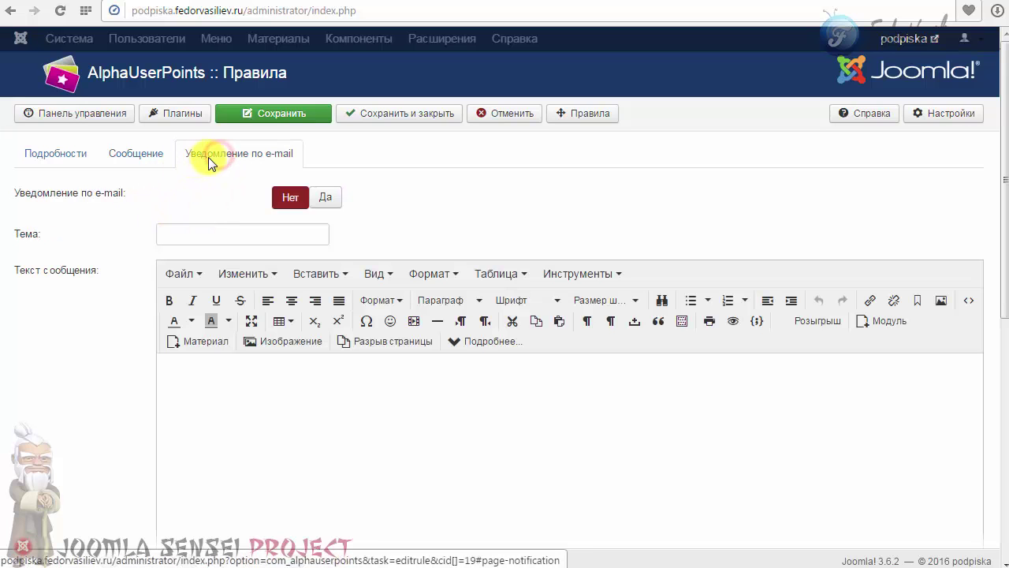
pyautogui.click(135, 158)
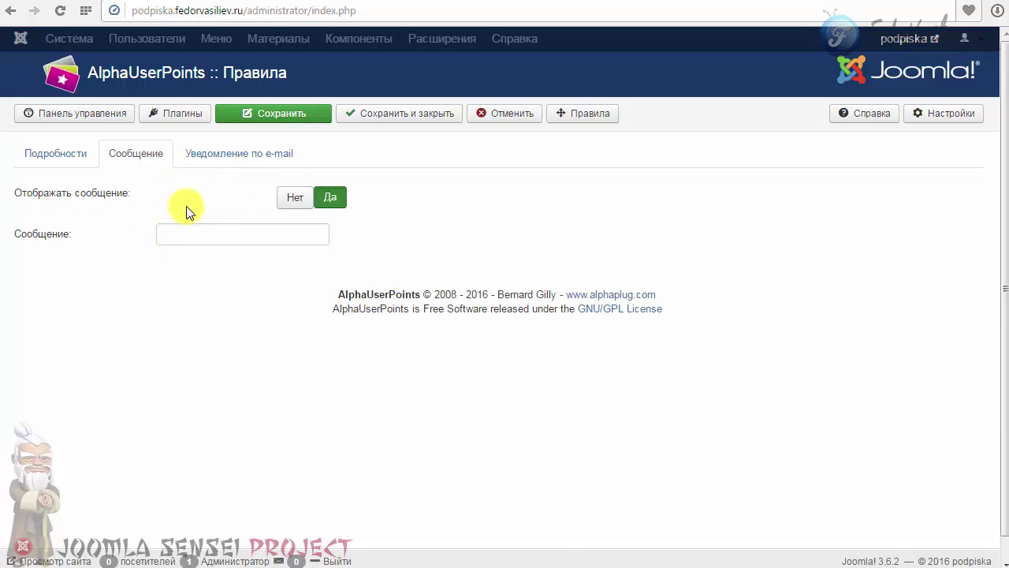
pyautogui.click(197, 159)
pyautogui.scroll(-5, 180, 227)
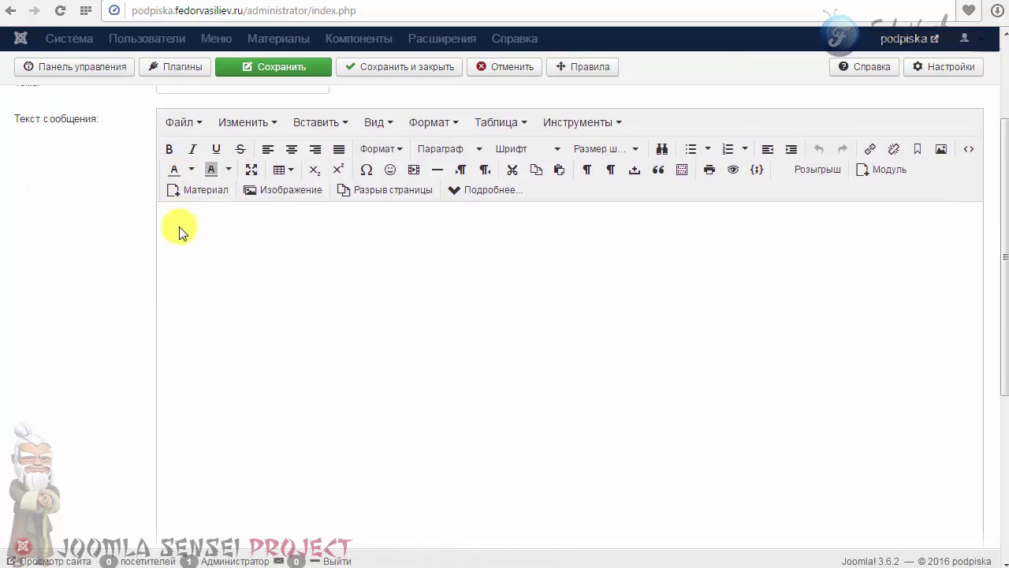
pyautogui.scroll(5, 179, 226)
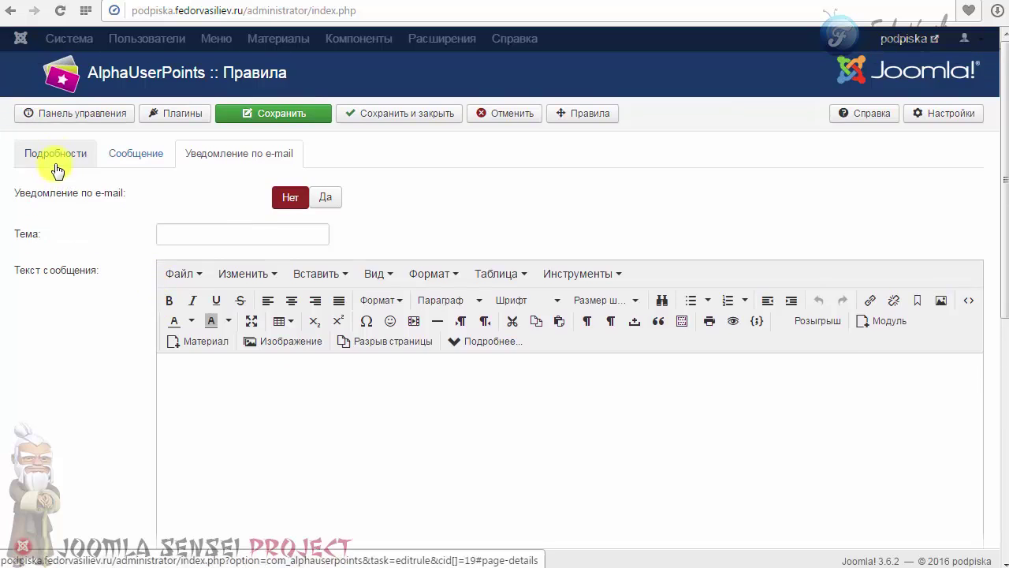
pyautogui.click(52, 154)
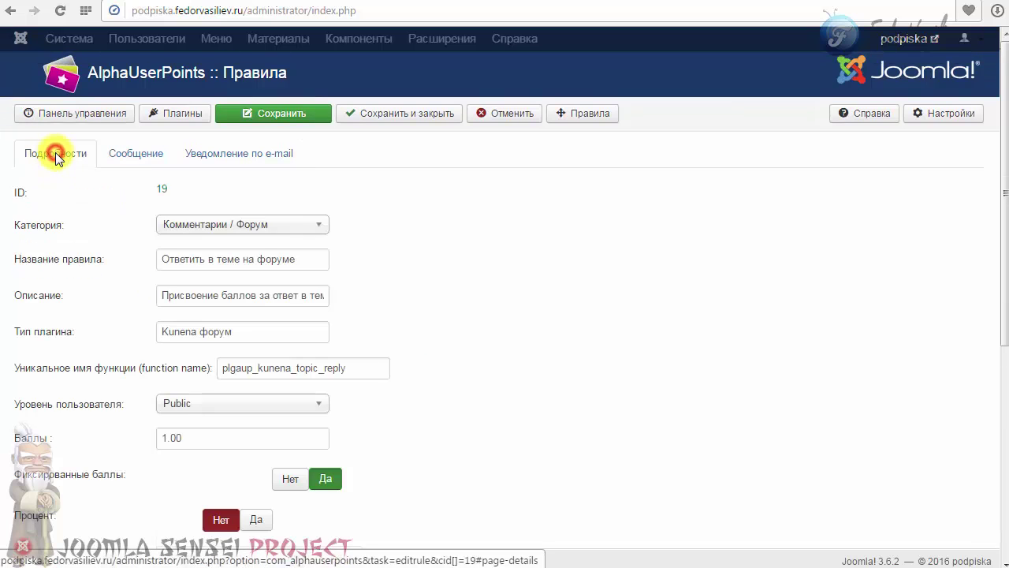
pyautogui.click(405, 113)
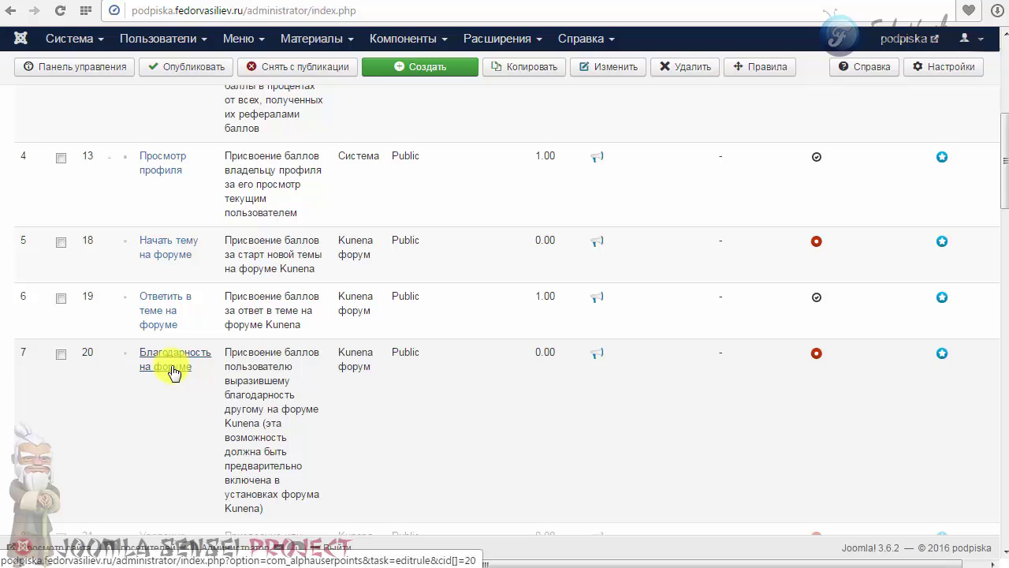
# - Open the "Благодарность на форуме" rule for editing and set its user level (Уровень пользователя) to Registered
pyautogui.scroll(-1, 174, 372)
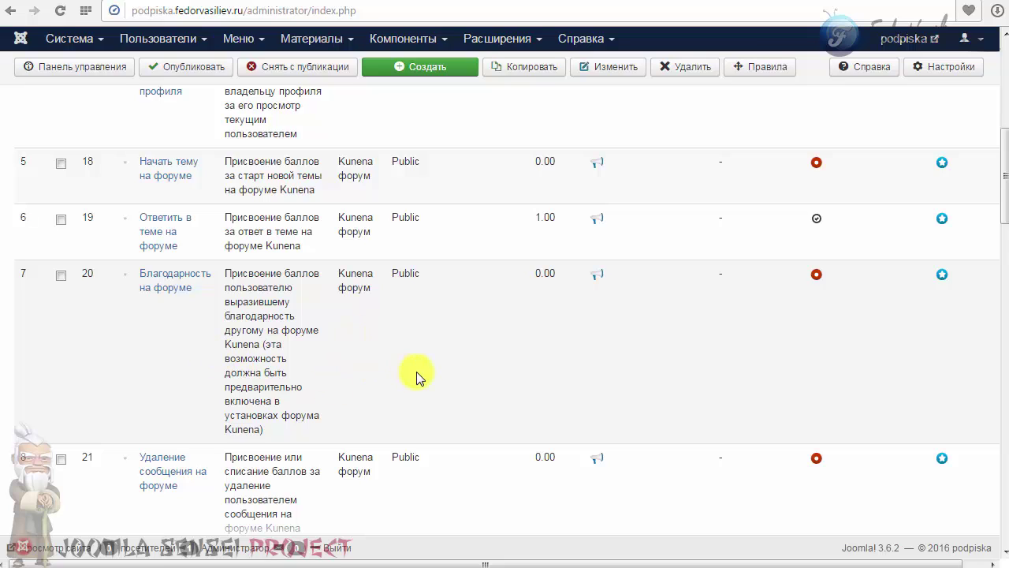
pyautogui.click(165, 287)
pyautogui.click(165, 288)
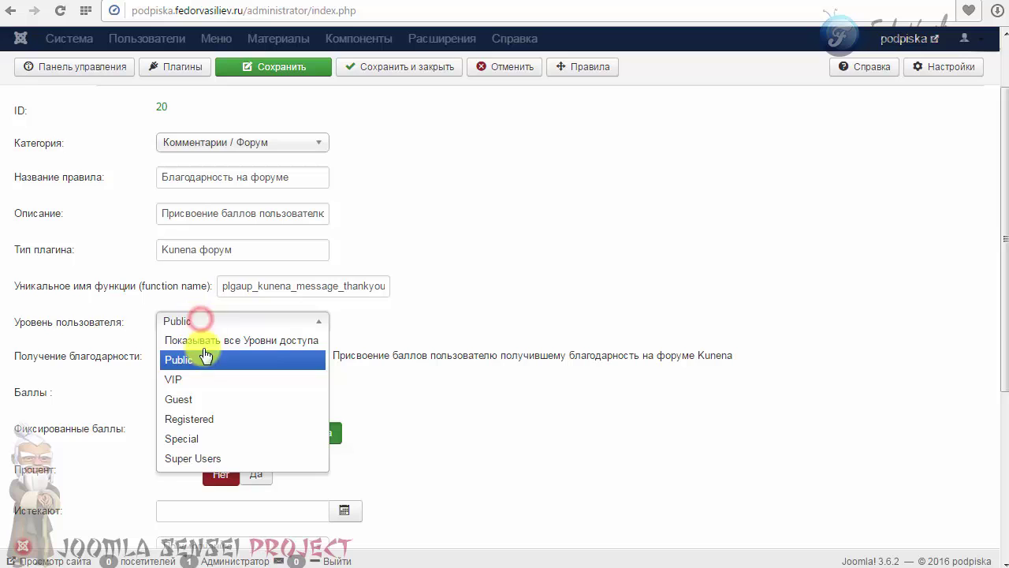
pyautogui.click(211, 424)
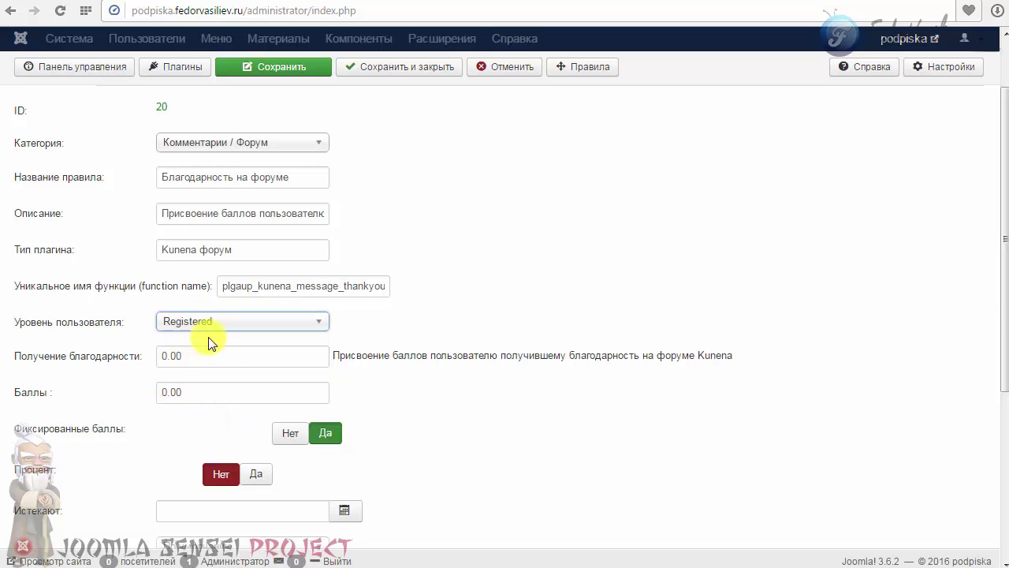
# - Set the thank-you rule's Баллы to 1.00 and Получение благодарности to 2.00
pyautogui.moveTo(1002, 359); pyautogui.dragTo(1005, 439)
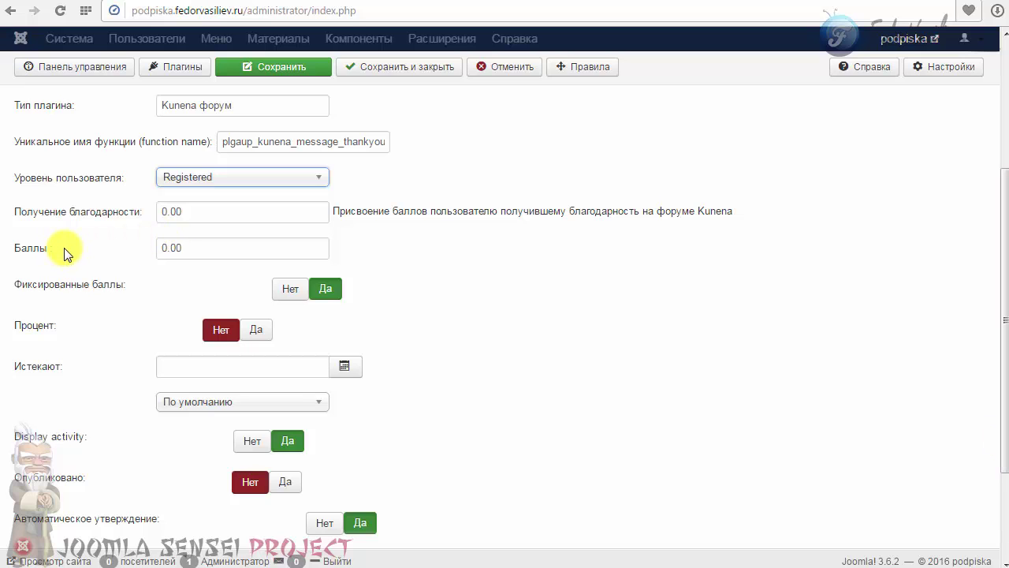
pyautogui.click(331, 212)
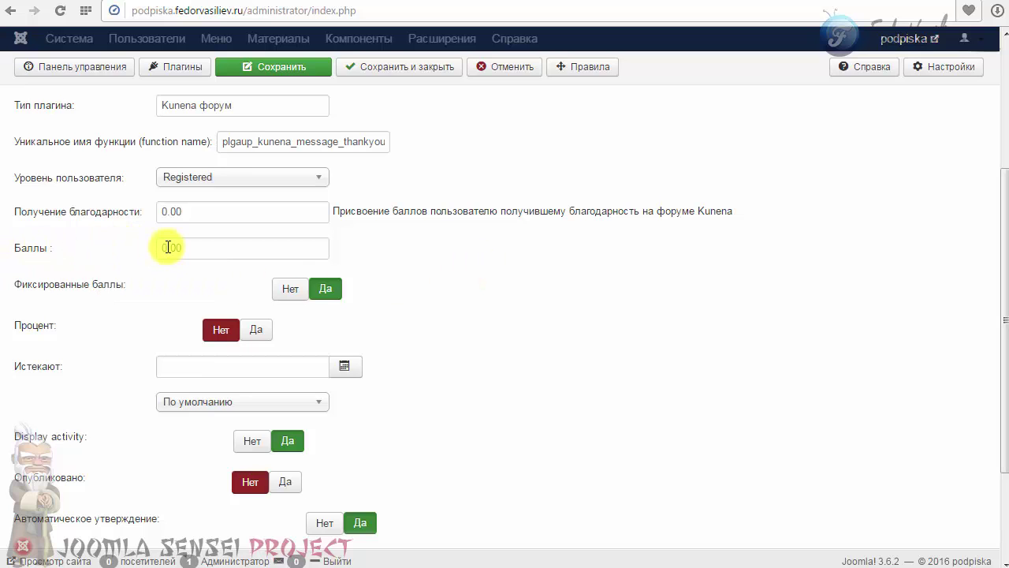
pyautogui.click(167, 247)
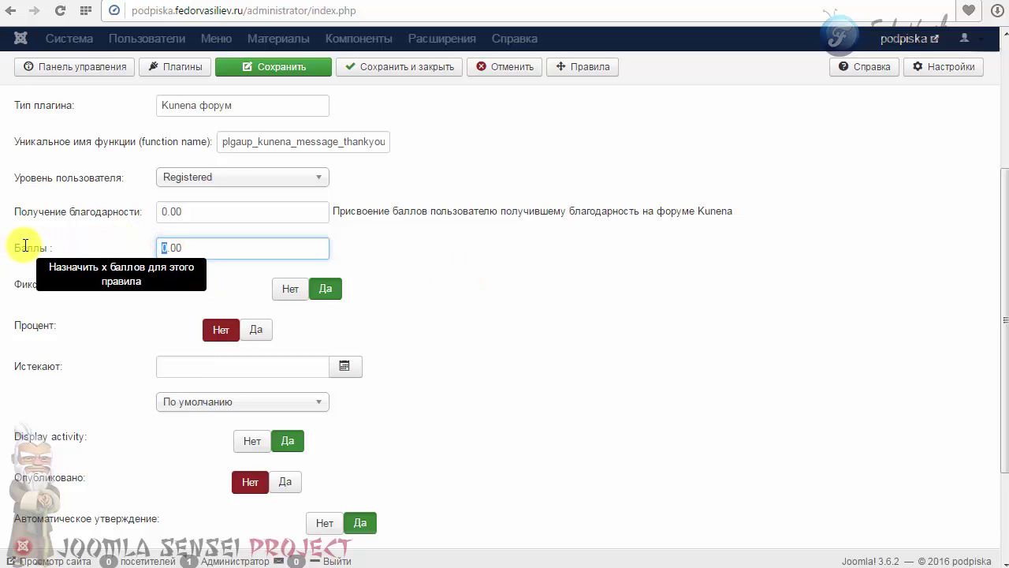
pyautogui.write('1')
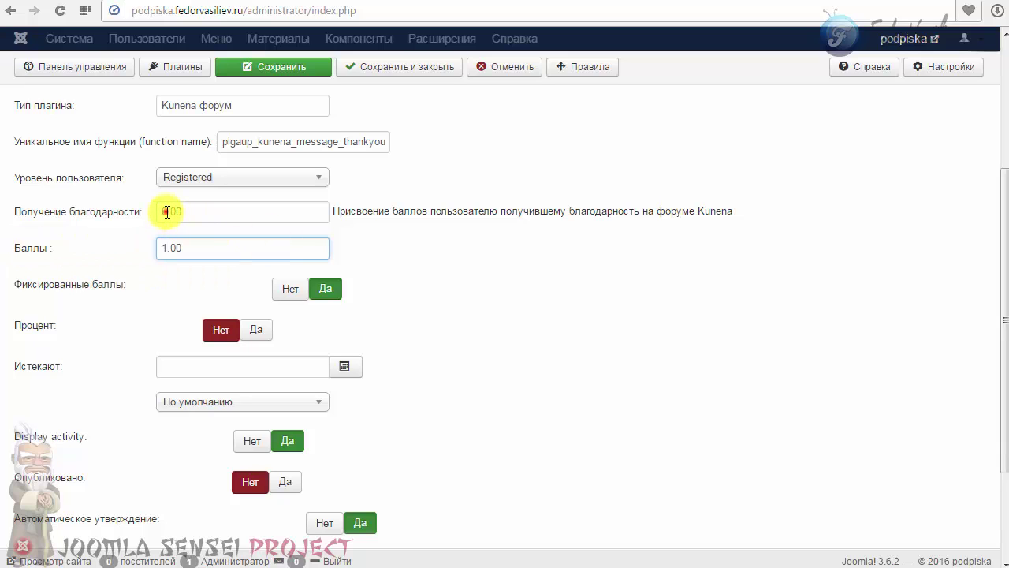
pyautogui.moveTo(167, 211); pyautogui.dragTo(156, 212)
pyautogui.write('2')
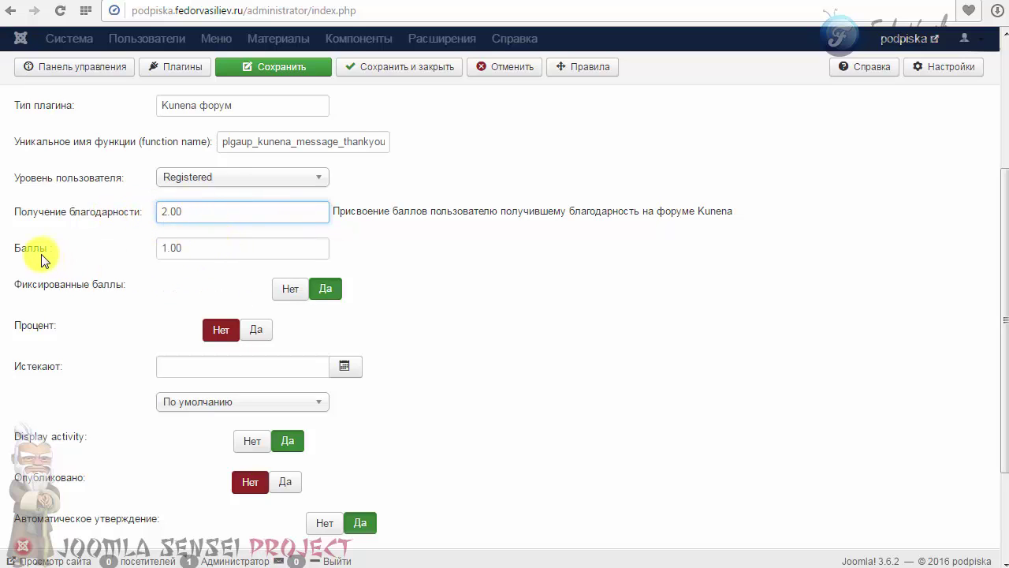
pyautogui.moveTo(167, 248); pyautogui.dragTo(143, 253)
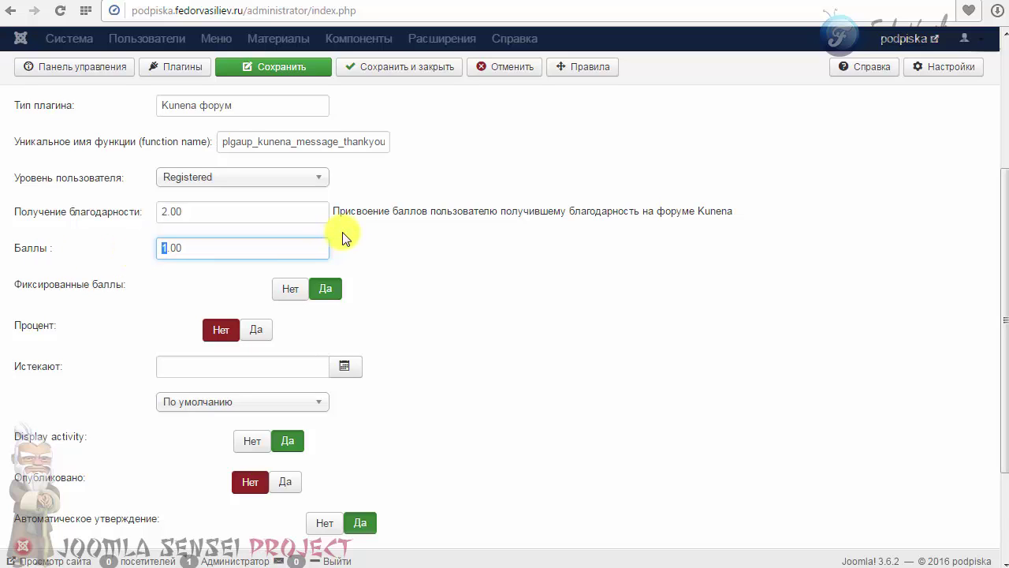
pyautogui.click(284, 208)
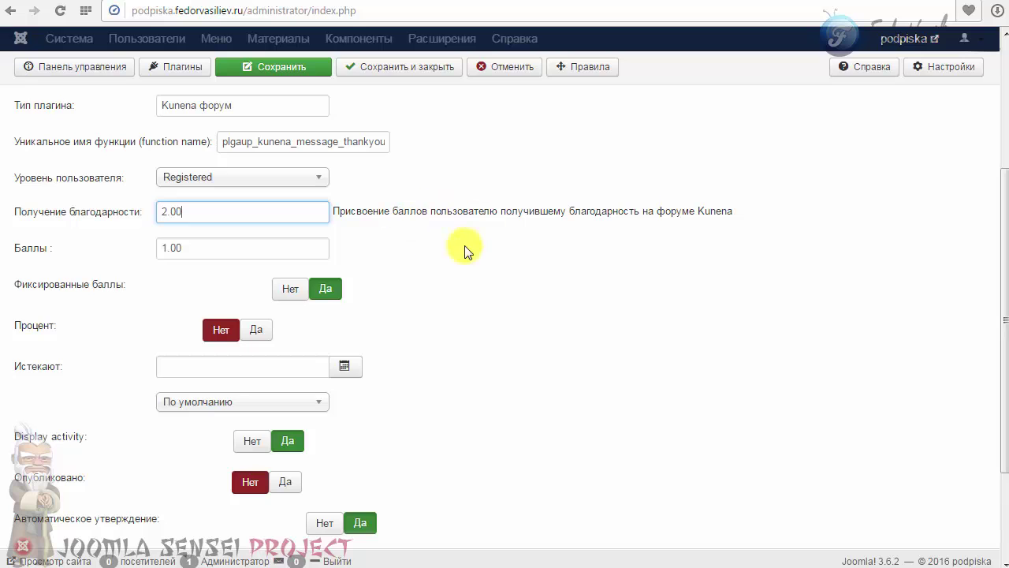
pyautogui.moveTo(509, 210); pyautogui.dragTo(732, 212)
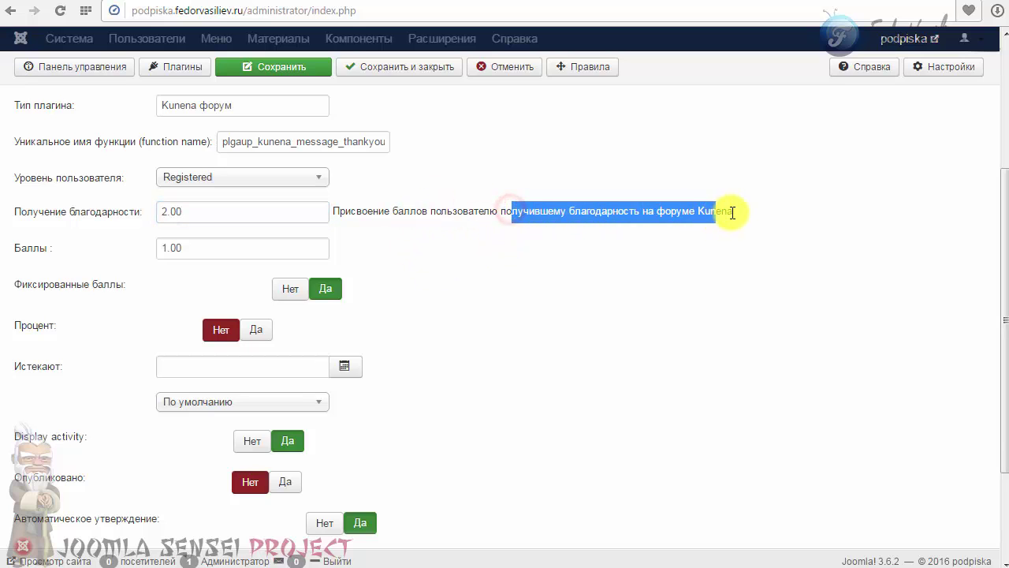
pyautogui.click(214, 233)
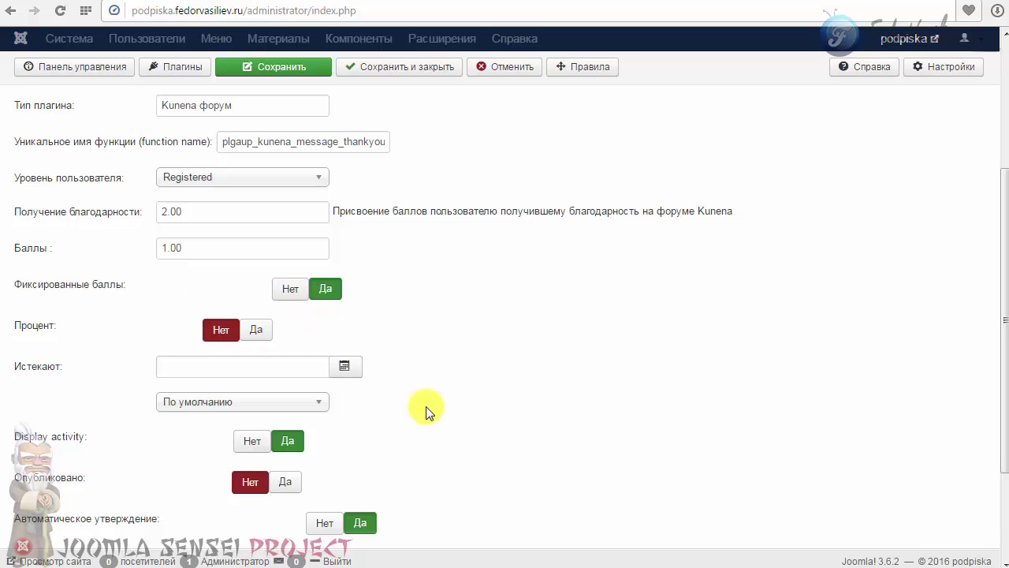
# - Publish the thank-you rule with the assignment method "Единожды для пользователя", and save and close it
pyautogui.scroll(-2, 436, 375)
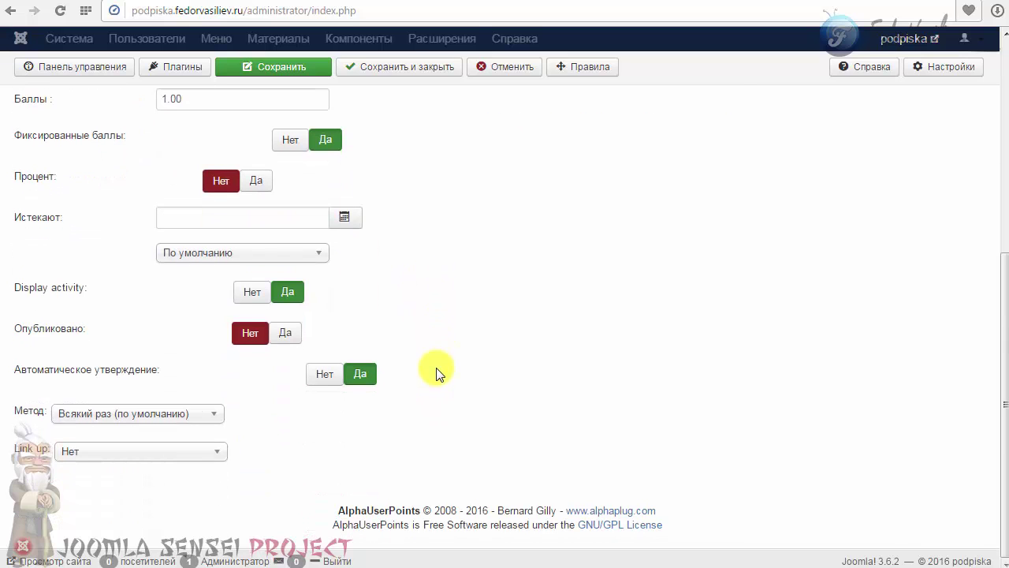
pyautogui.click(288, 334)
pyautogui.click(214, 412)
pyautogui.click(173, 463)
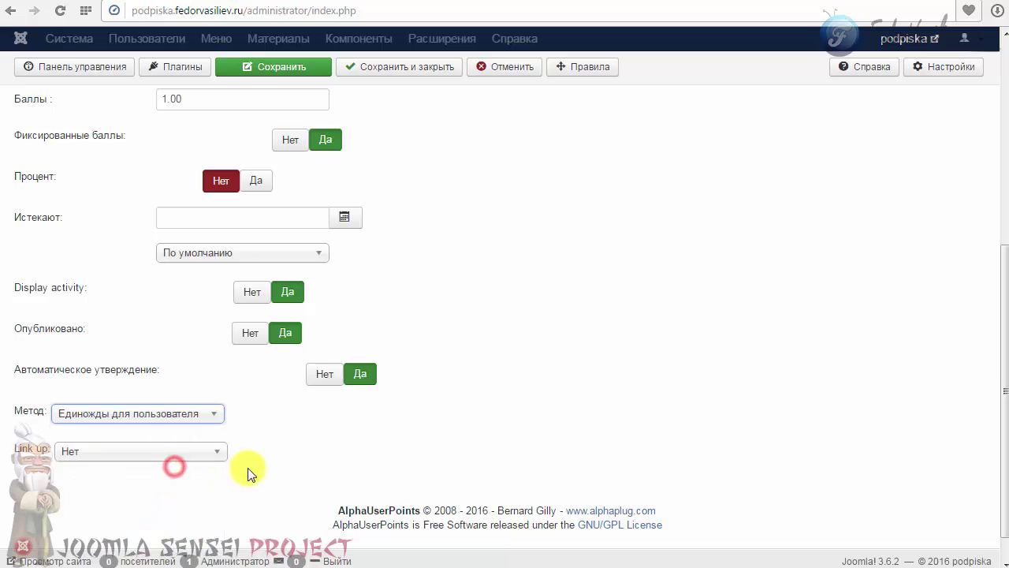
pyautogui.scroll(5, 330, 423)
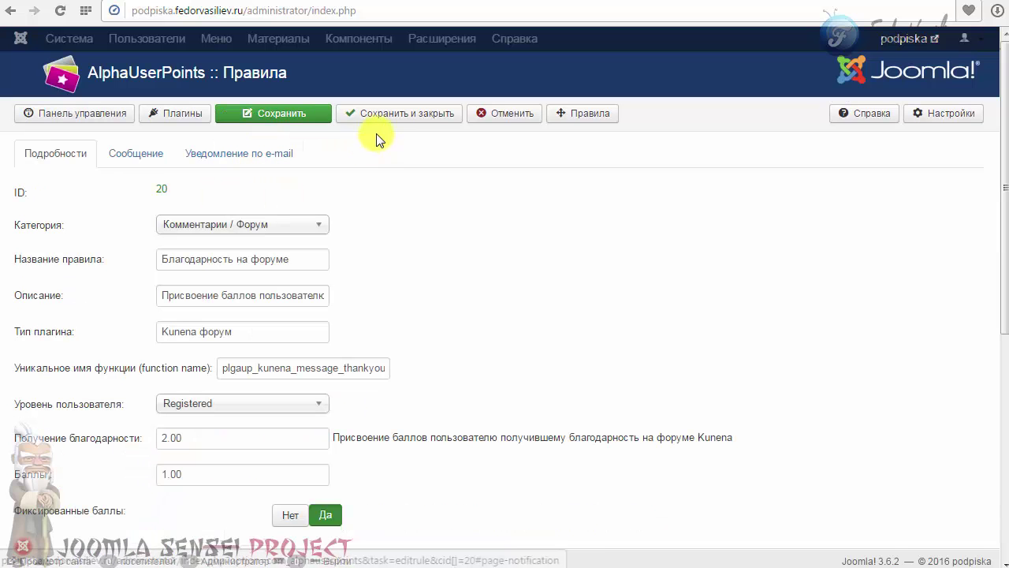
pyautogui.click(391, 118)
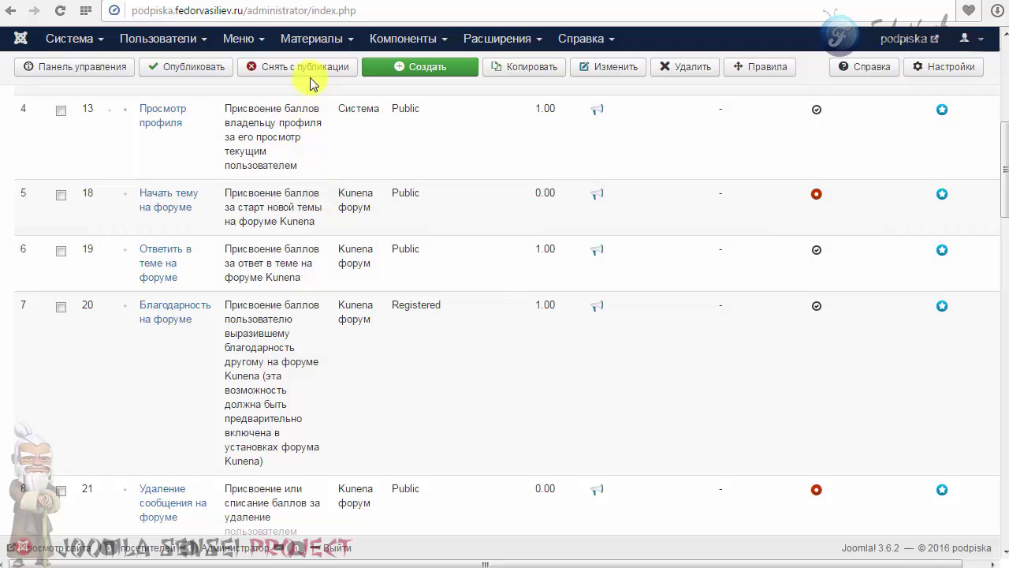
# - Open the "Интеграция Kunena с AlphaUserPoints" plugin in the Kunena forum component and set its Состояние to Включено
pyautogui.click(321, 43)
pyautogui.moveTo(452, 49)
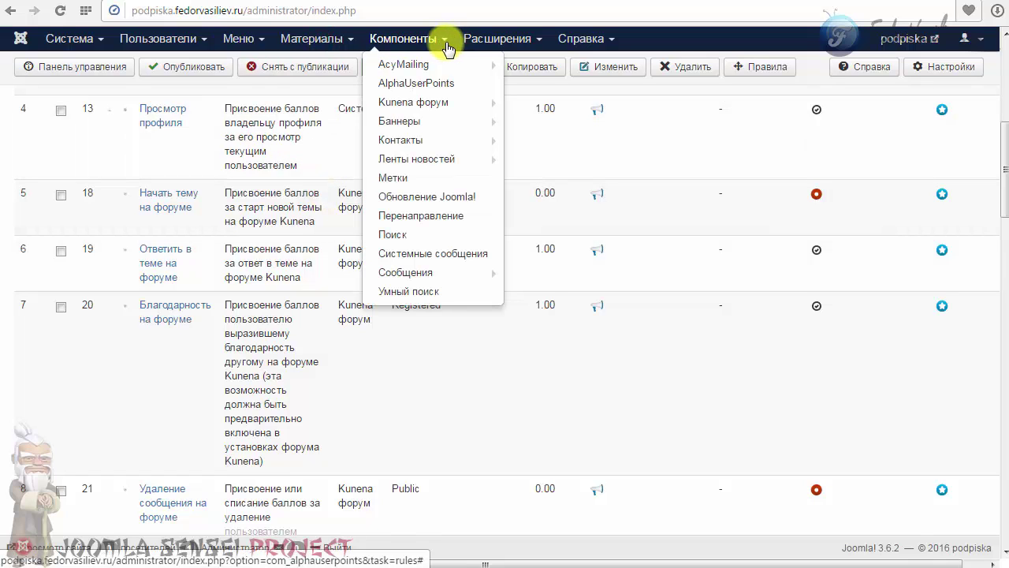
pyautogui.click(423, 103)
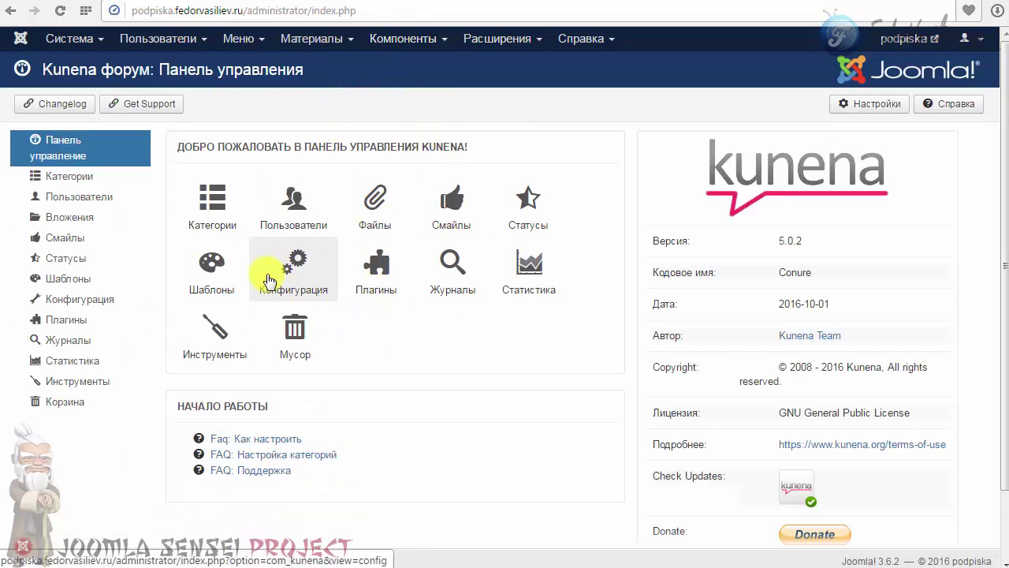
pyautogui.click(377, 268)
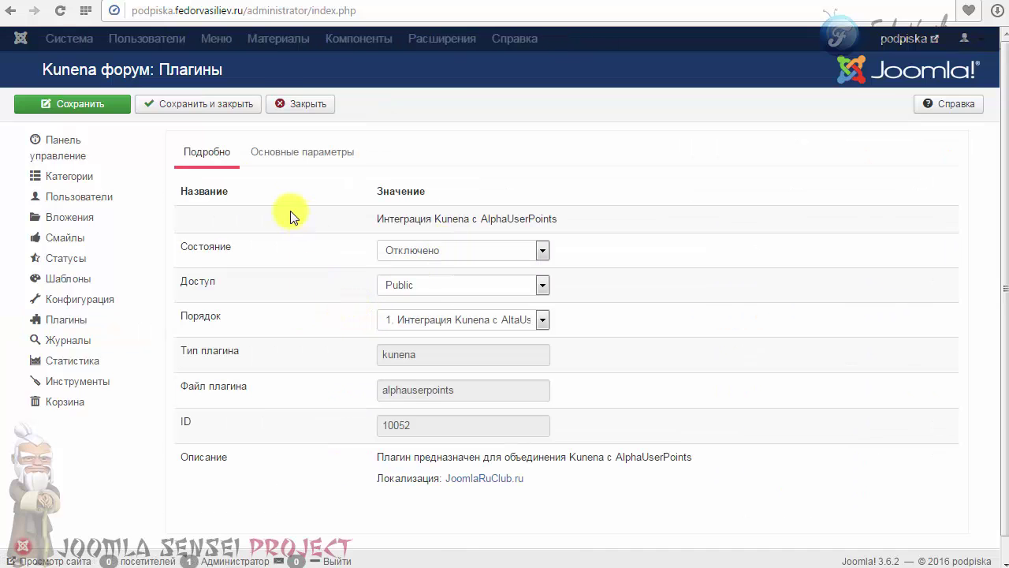
pyautogui.click(438, 252)
pyautogui.click(425, 269)
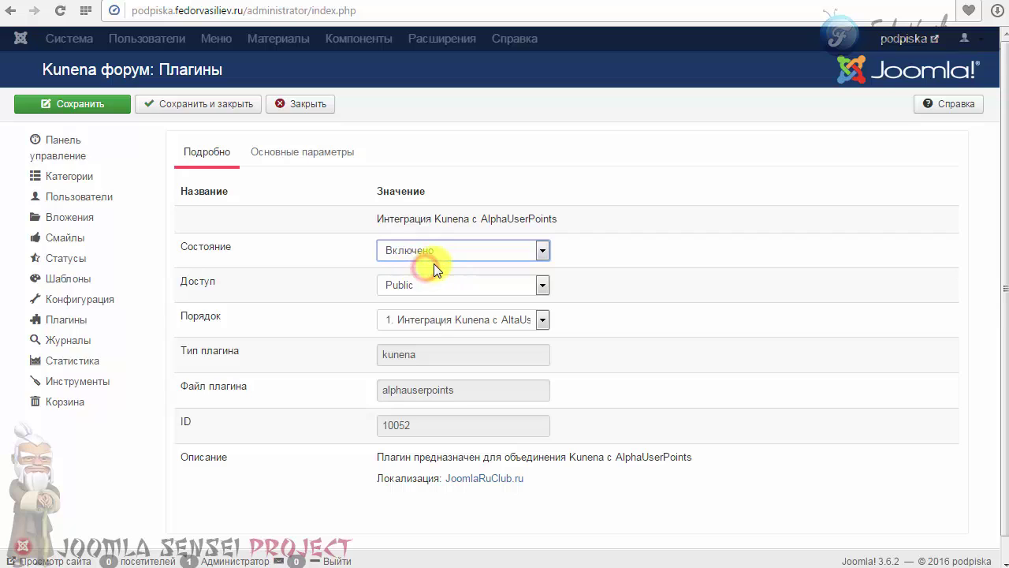
# - Review the integration plugin's basic parameters for AUP avatars, AUP profiles and the points earning limit (Лимит заработка баллов)
pyautogui.click(302, 152)
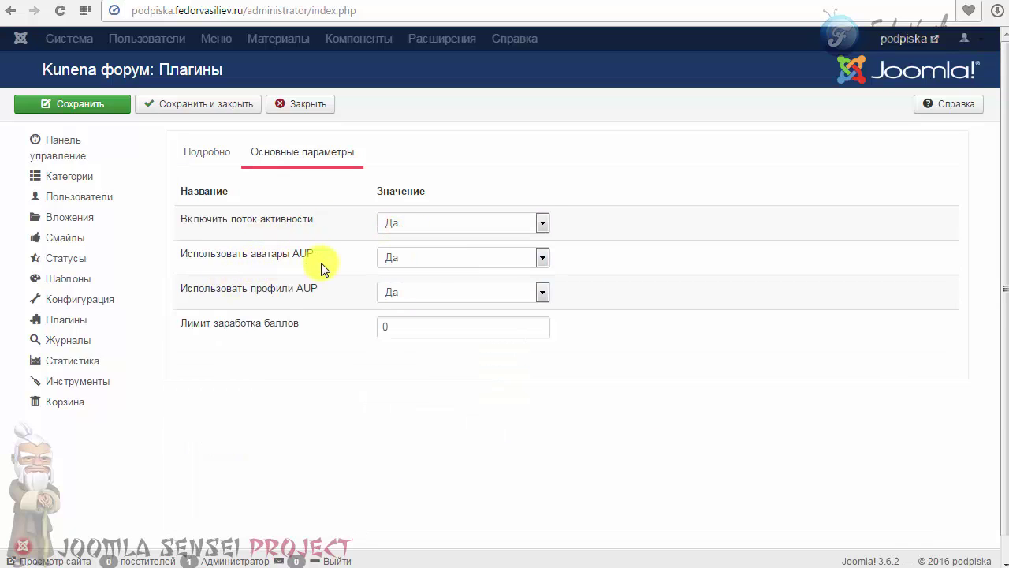
pyautogui.click(435, 264)
pyautogui.click(437, 263)
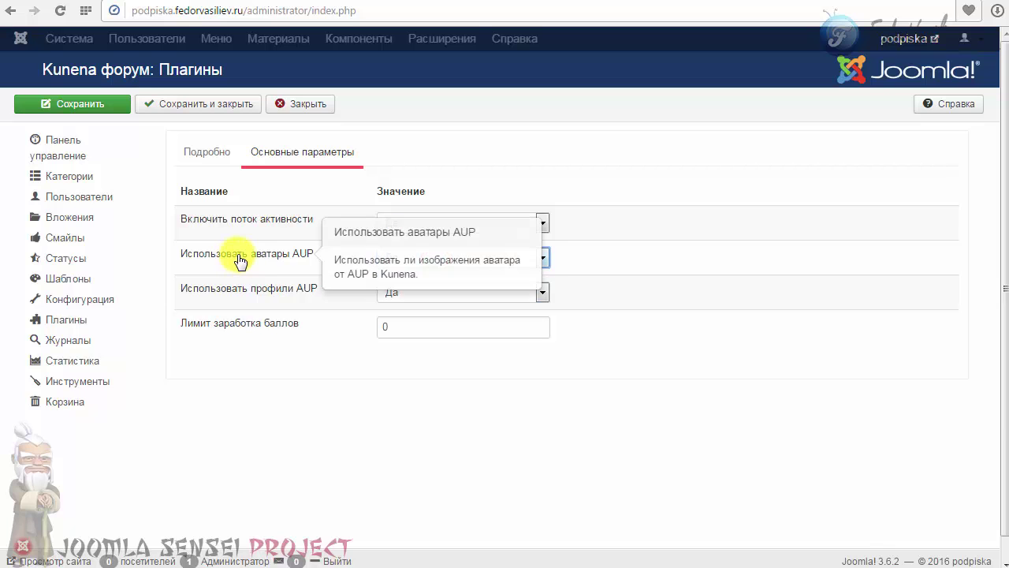
pyautogui.moveTo(274, 259)
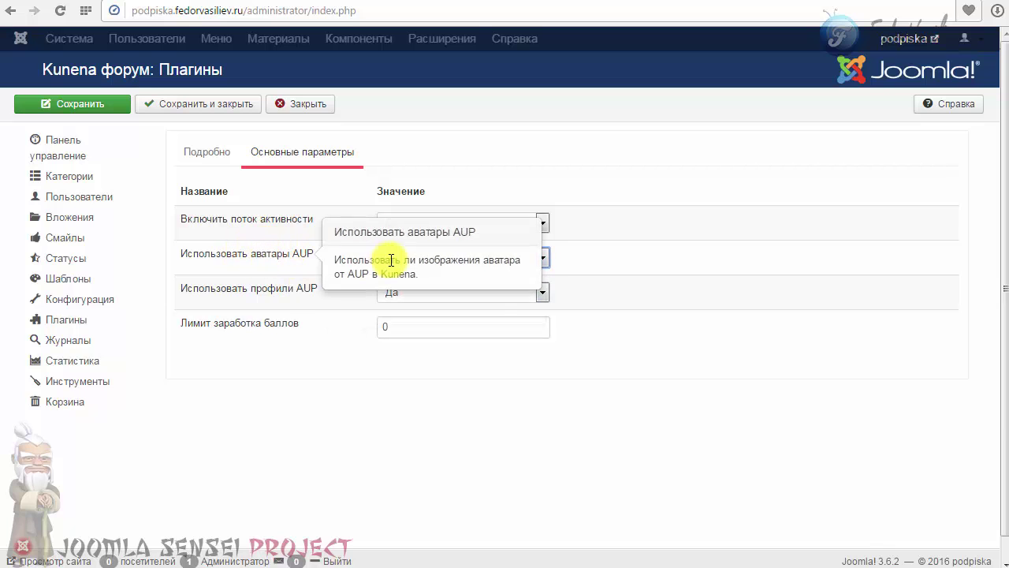
pyautogui.moveTo(309, 258)
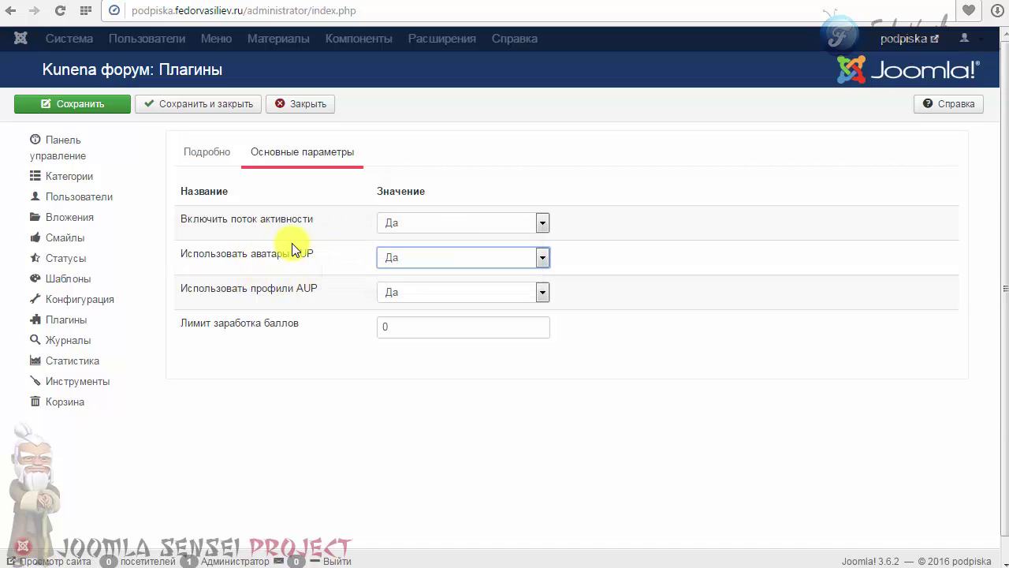
pyautogui.moveTo(272, 294)
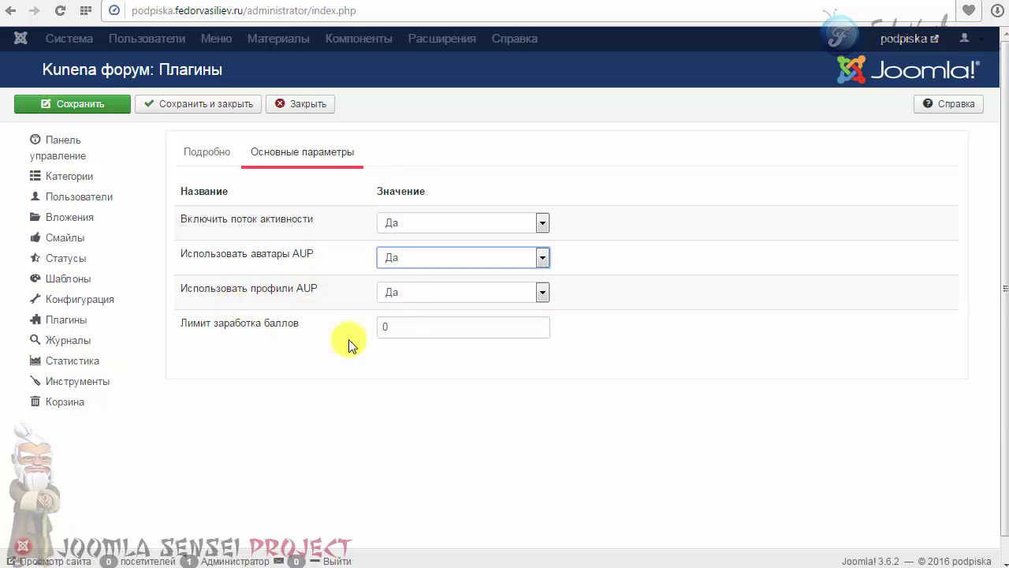
pyautogui.click(411, 293)
pyautogui.click(414, 300)
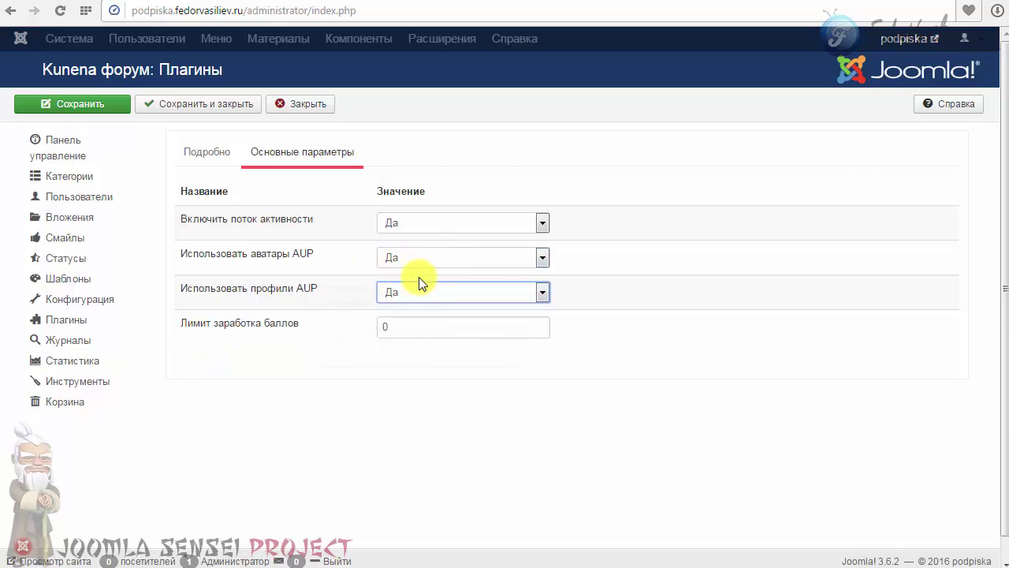
pyautogui.moveTo(238, 334)
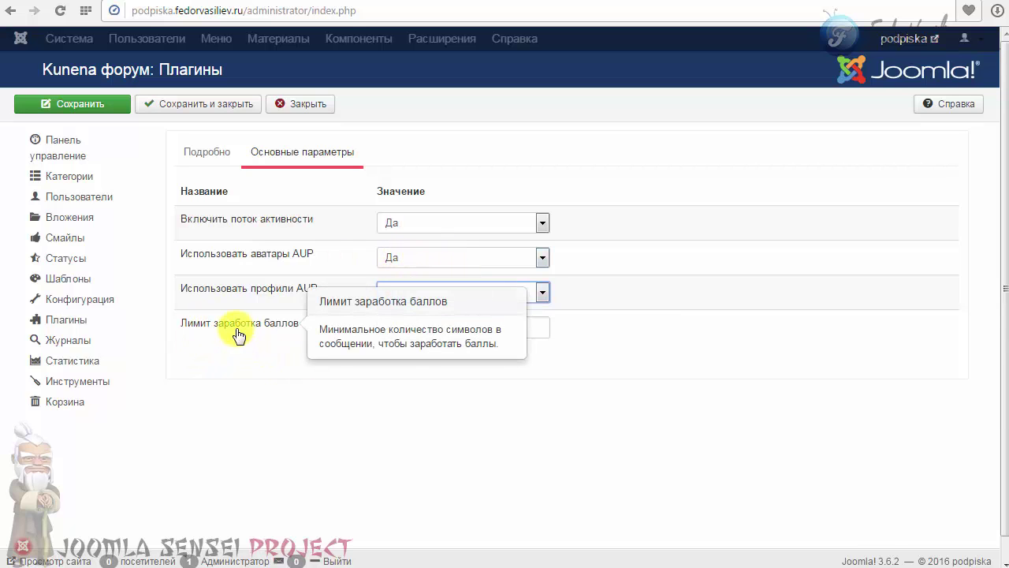
pyautogui.click(389, 329)
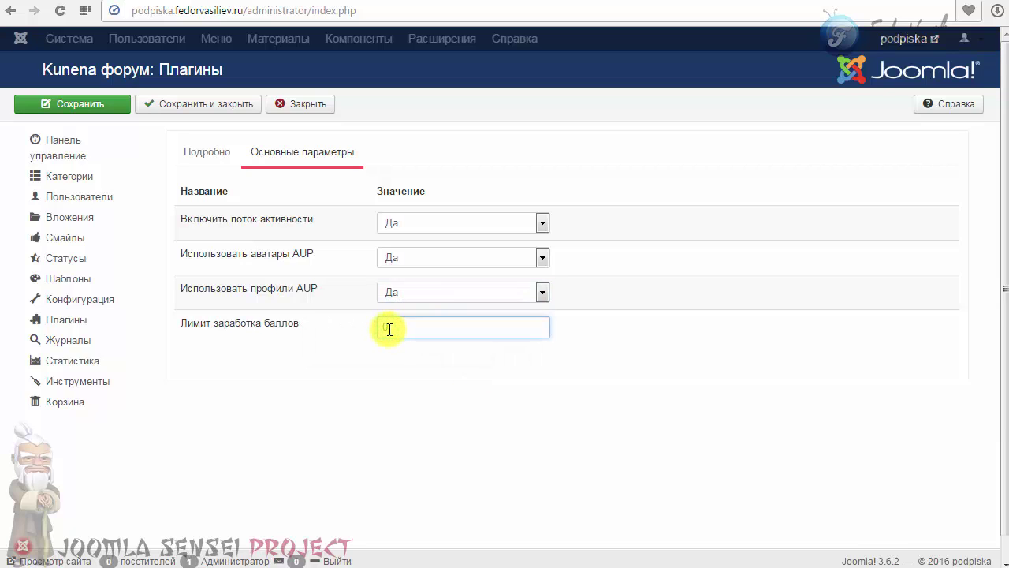
pyautogui.moveTo(266, 328)
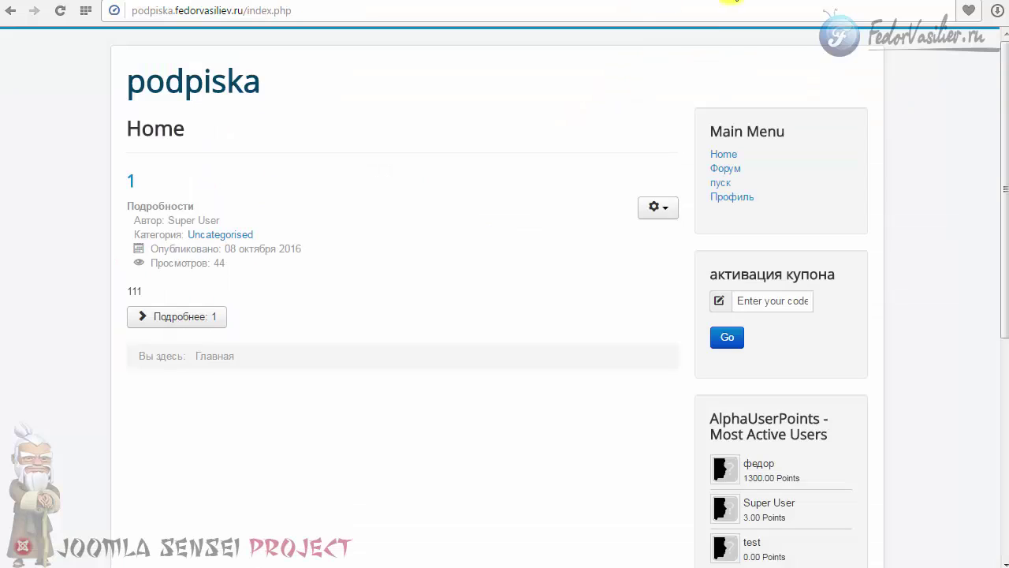
# - Open topic 5555 in the forum on the site's front end and log in with the prefilled account
pyautogui.click(722, 169)
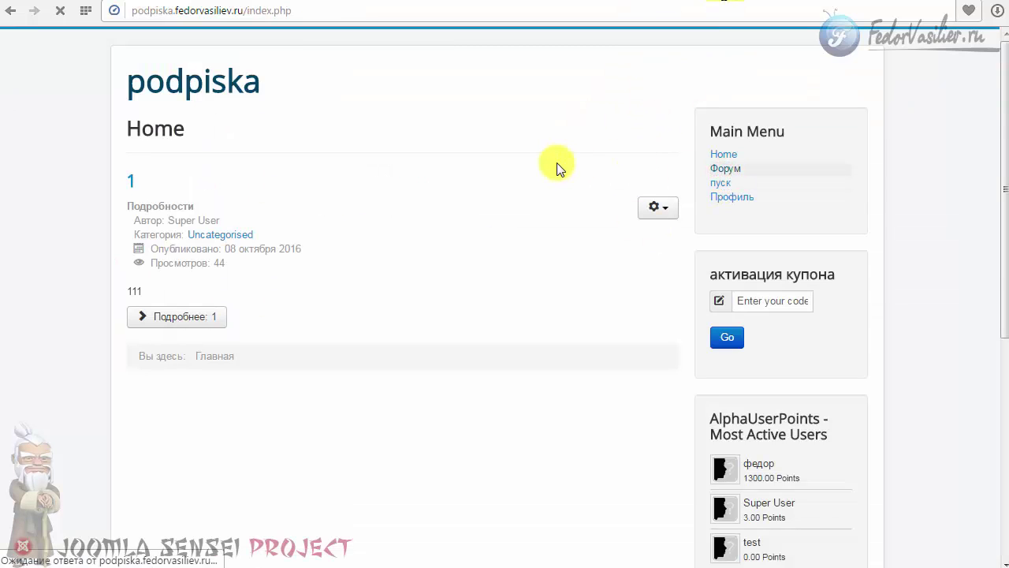
pyautogui.scroll(-5, 158, 181)
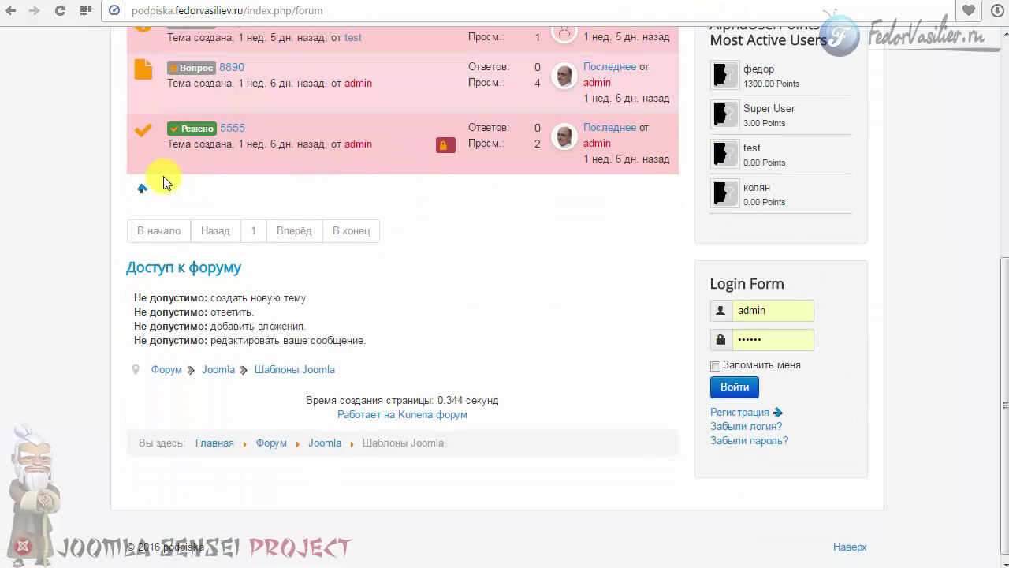
pyautogui.scroll(3, 176, 196)
pyautogui.click(226, 214)
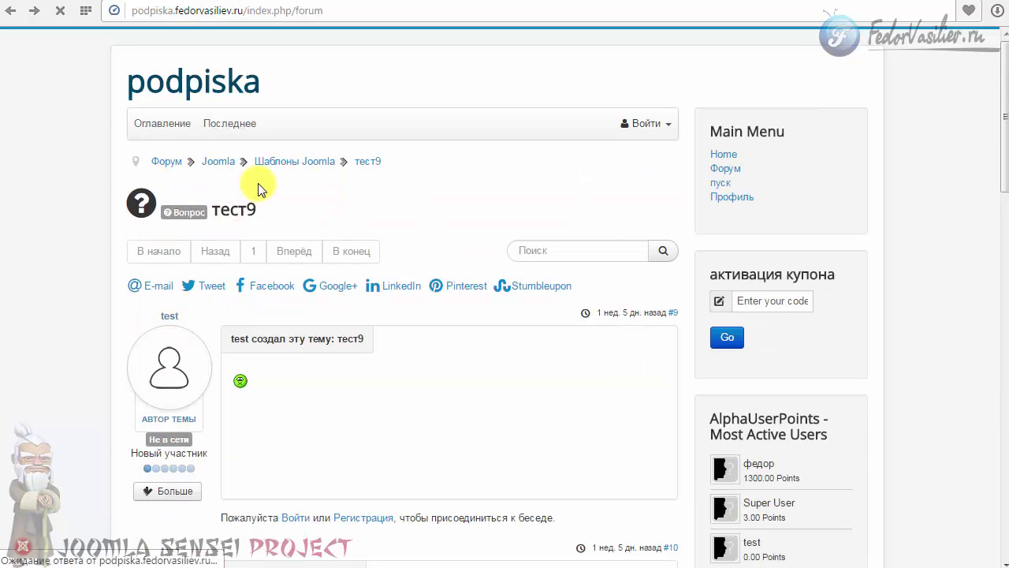
pyautogui.scroll(-2, 256, 186)
pyautogui.hotkey('alt', 'Left')
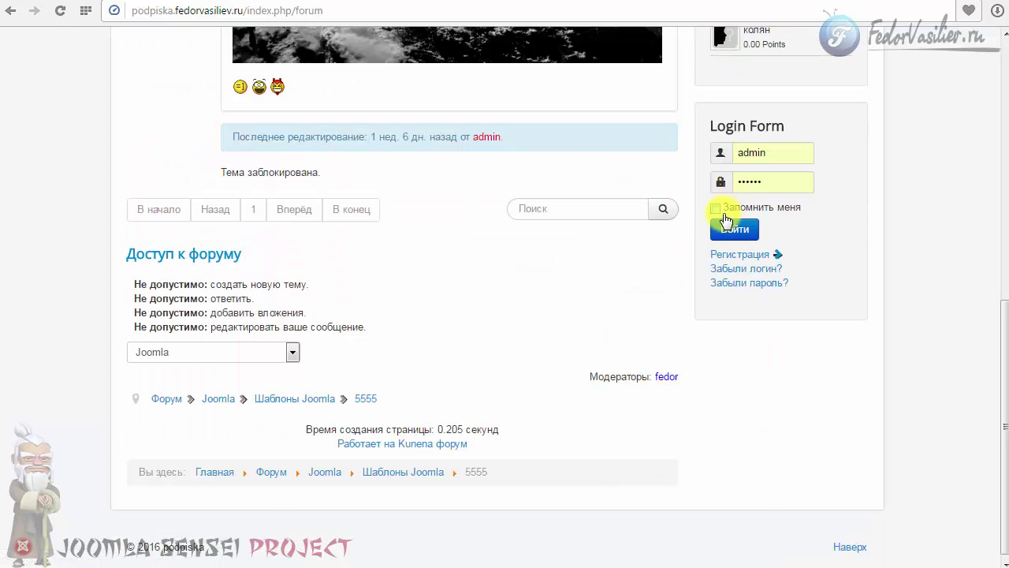
pyautogui.click(734, 228)
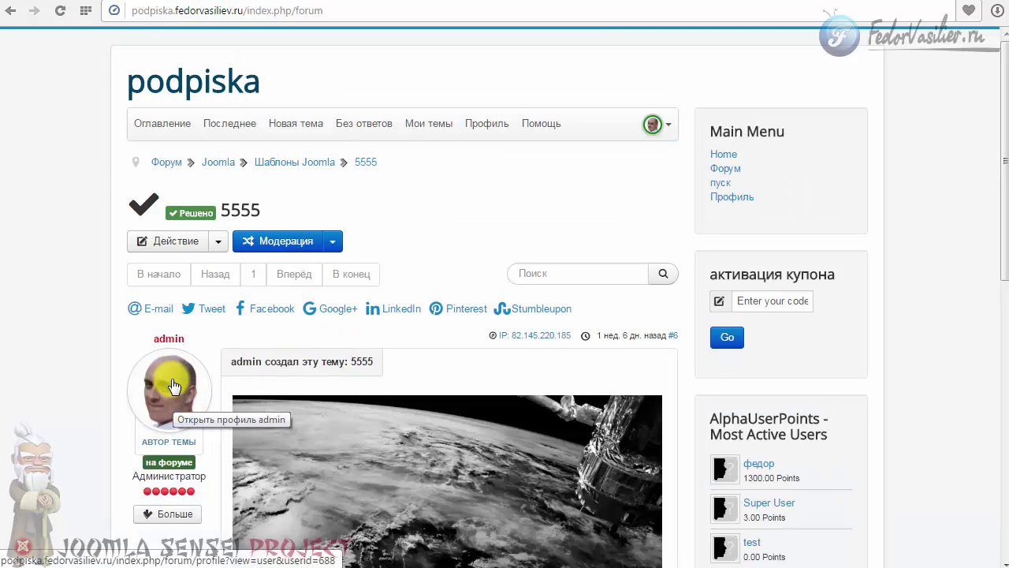
# - Examine the topic author's forum profile and avatar, and return to the topic
pyautogui.click(173, 386)
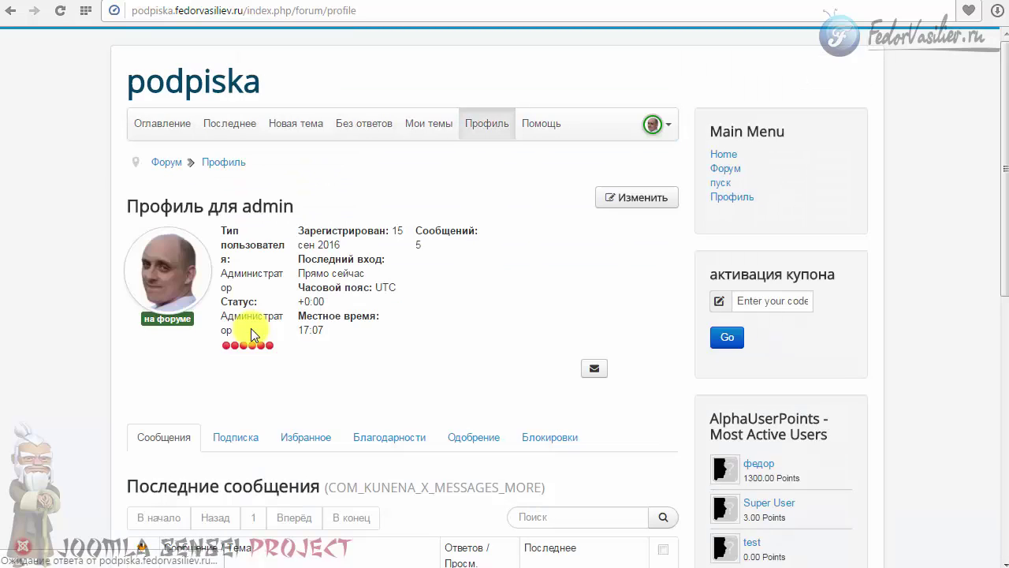
pyautogui.scroll(-2, 578, 295)
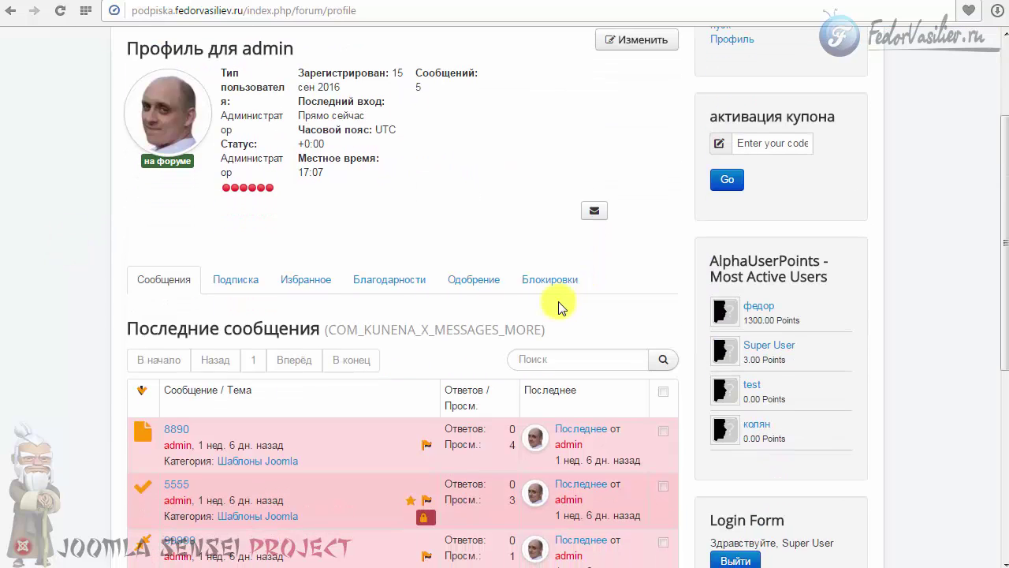
pyautogui.scroll(2, 313, 295)
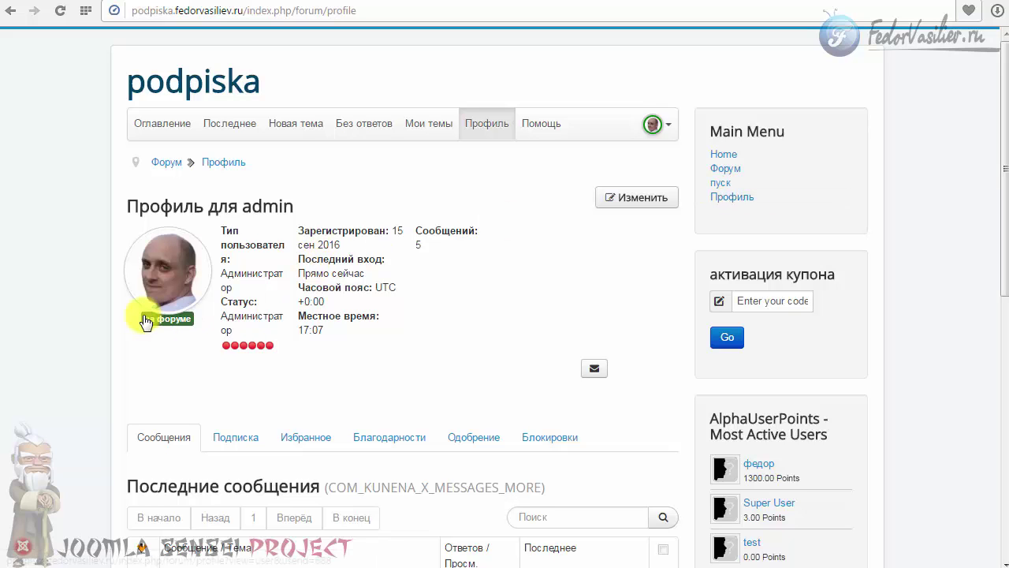
pyautogui.click(11, 10)
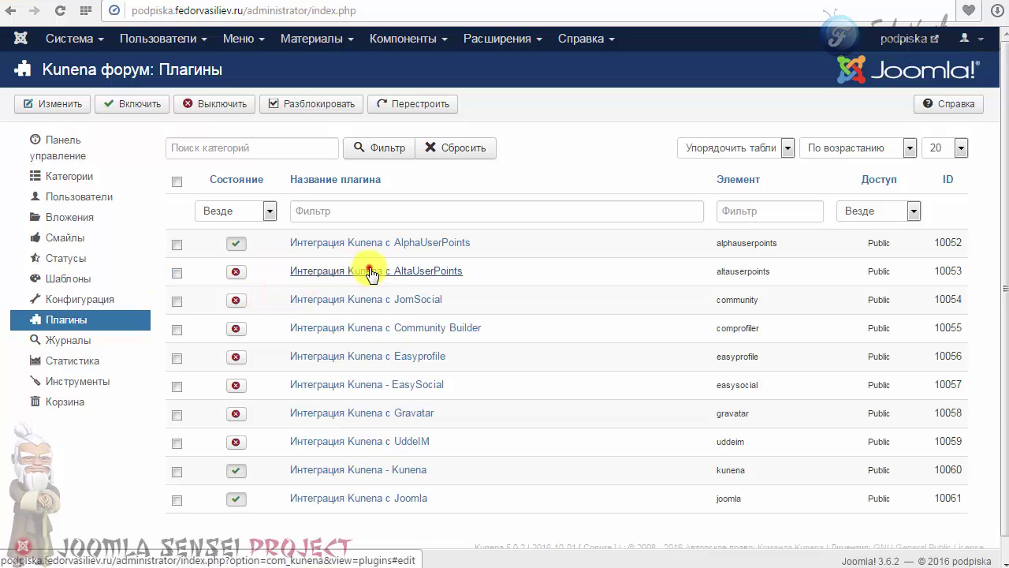
# - Set the "Интеграция Kunena с AltaUserPoints" plugin's Состояние to Включено, check its basic parameters, and save and close it
pyautogui.click(371, 271)
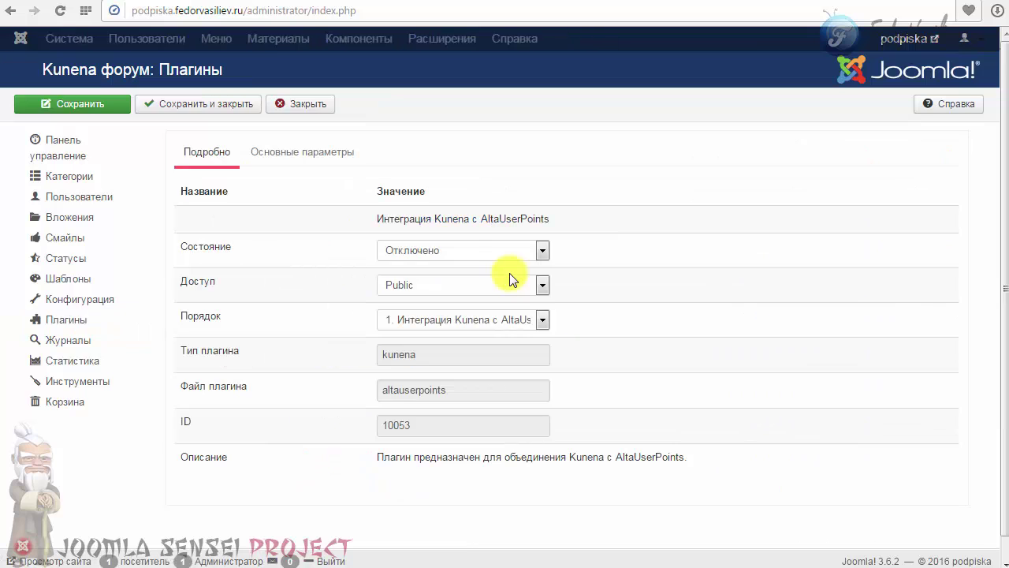
pyautogui.click(450, 252)
pyautogui.click(432, 263)
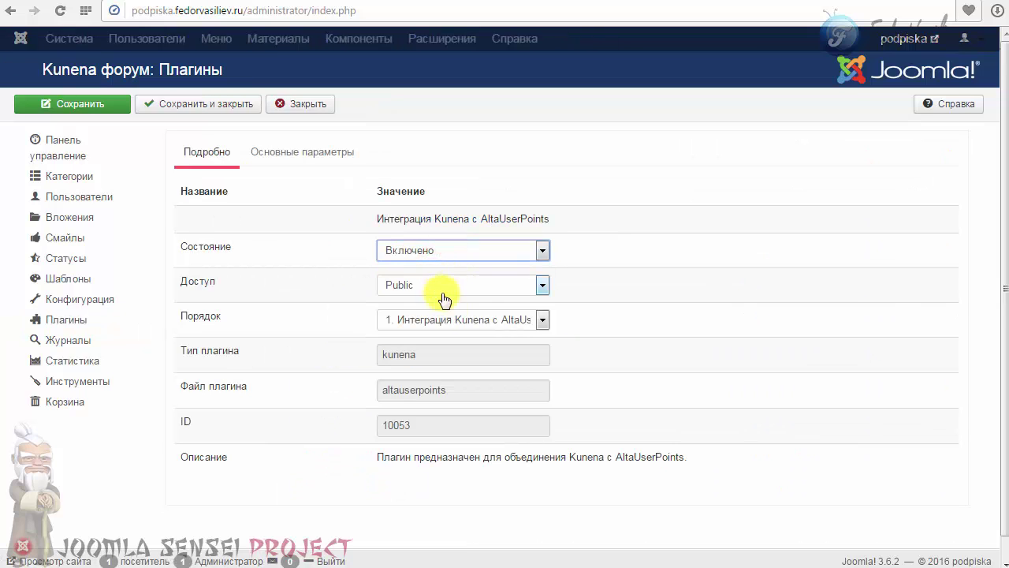
pyautogui.click(301, 154)
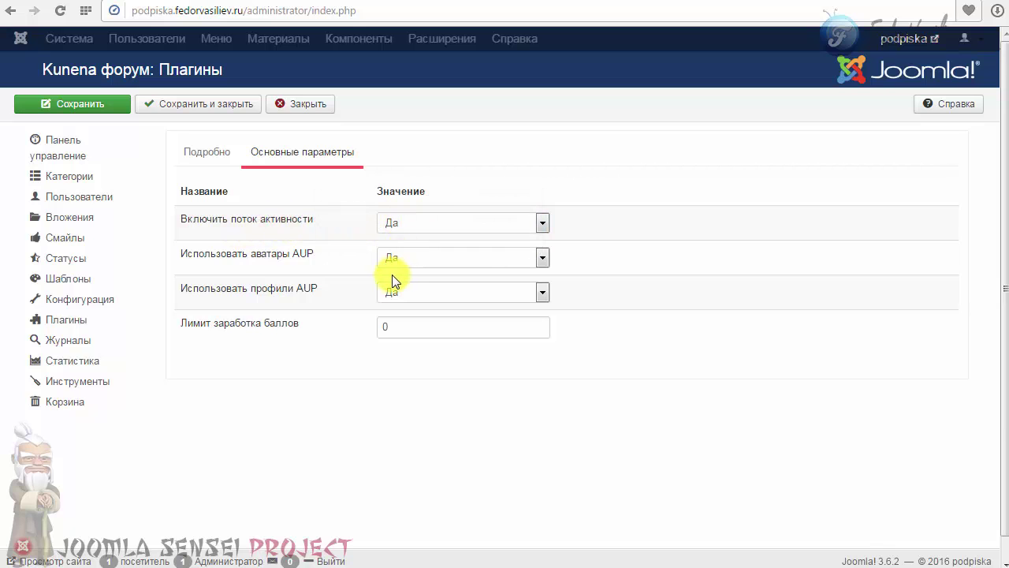
pyautogui.click(205, 105)
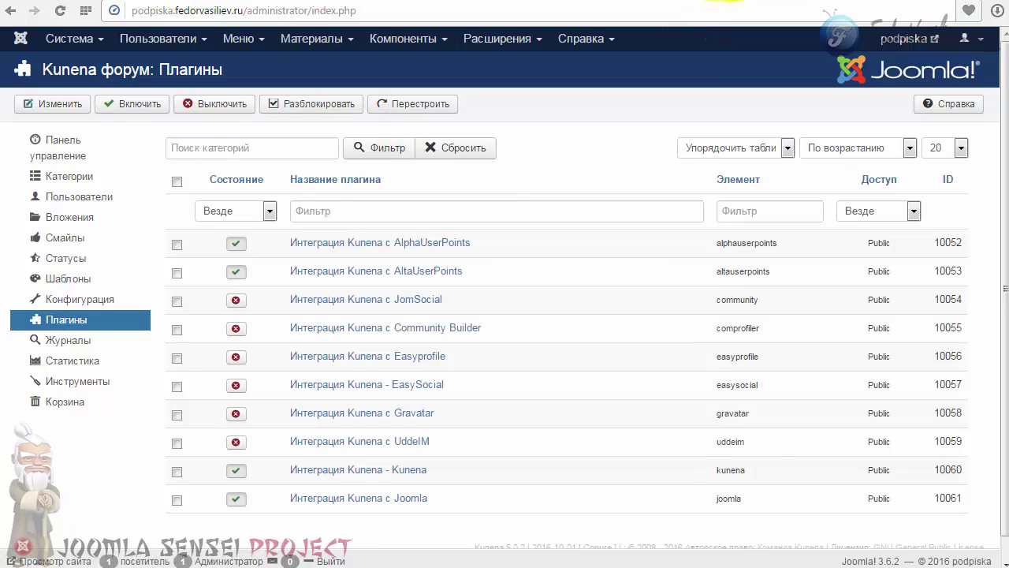
# - Reload topic 5555 on the site and examine the author's AlphaUserPoints avatar and linked profile
pyautogui.click(710, 2)
pyautogui.click(57, 16)
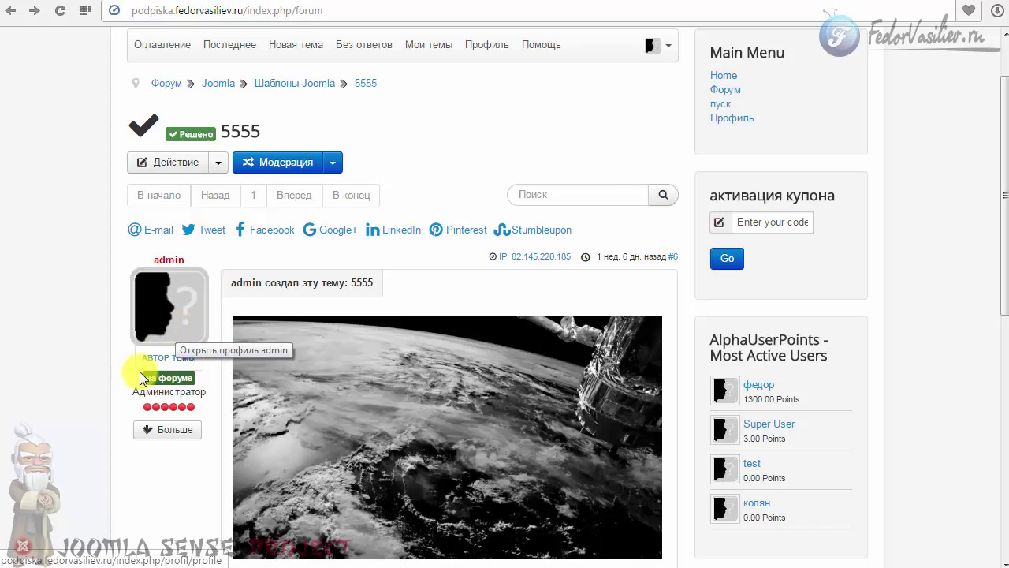
pyautogui.scroll(-2, 157, 410)
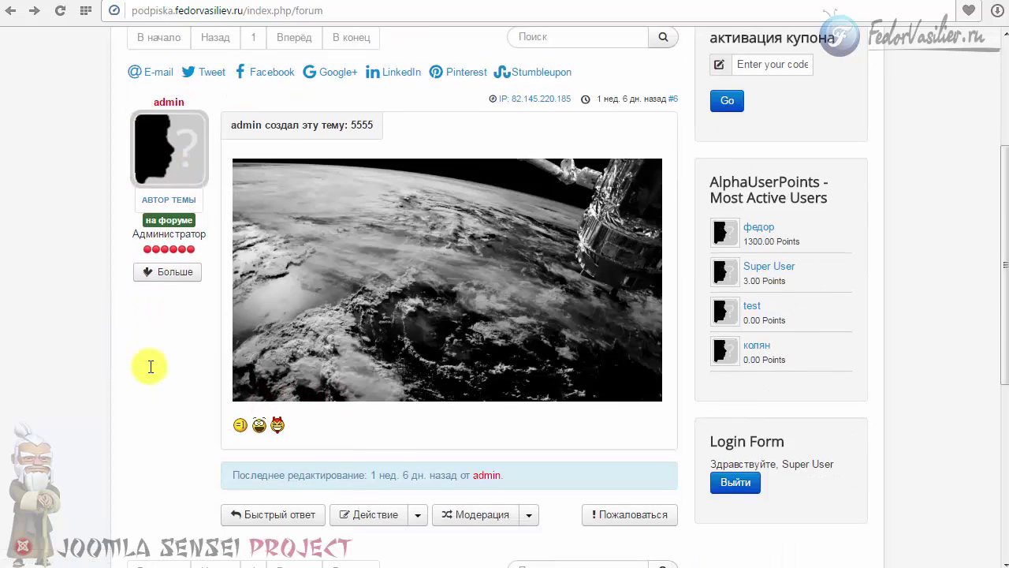
pyautogui.scroll(3, 149, 366)
pyautogui.click(158, 386)
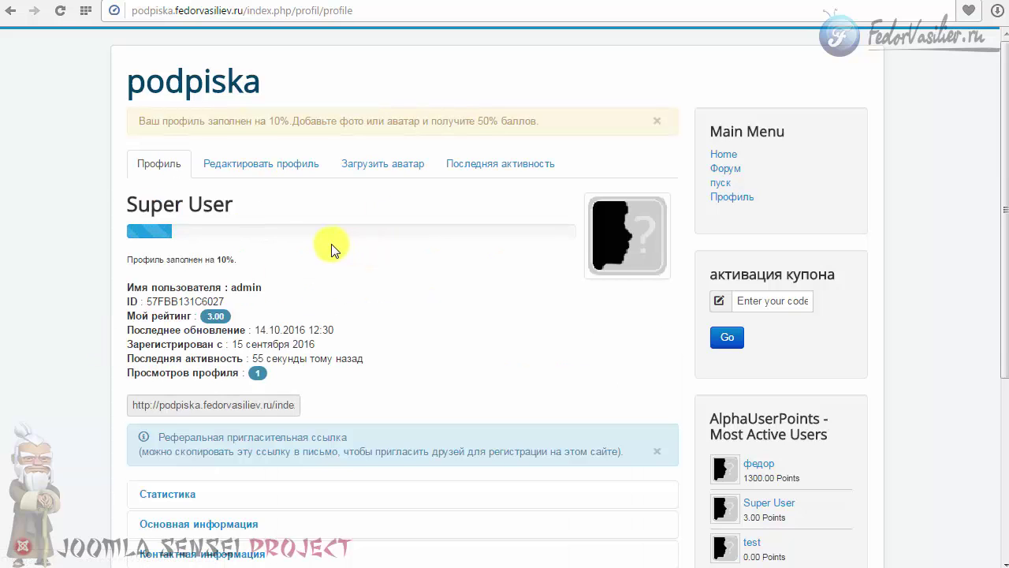
pyautogui.scroll(-4, 331, 246)
pyautogui.scroll(4, 331, 246)
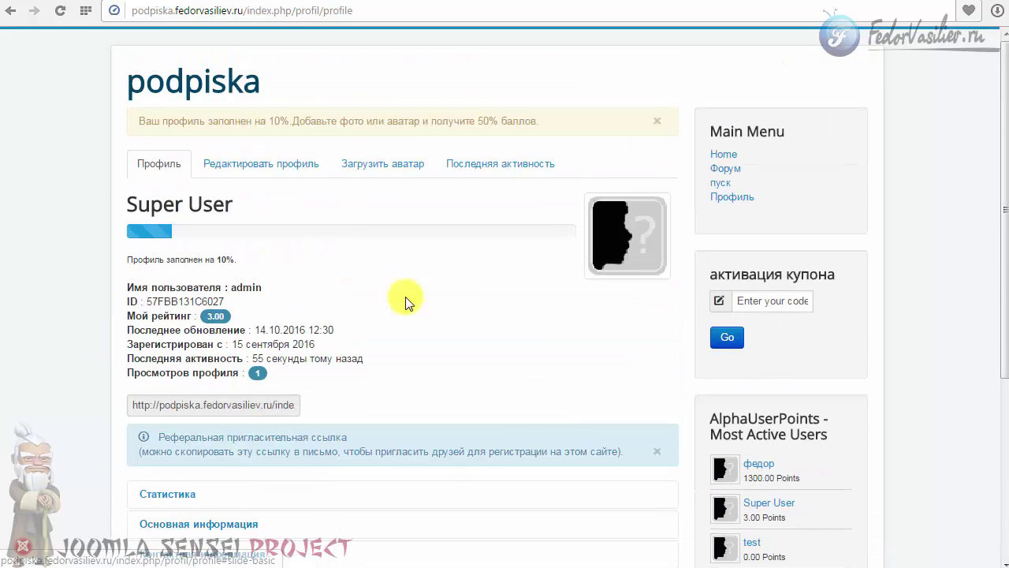
pyautogui.hotkey('alt', 'Left')
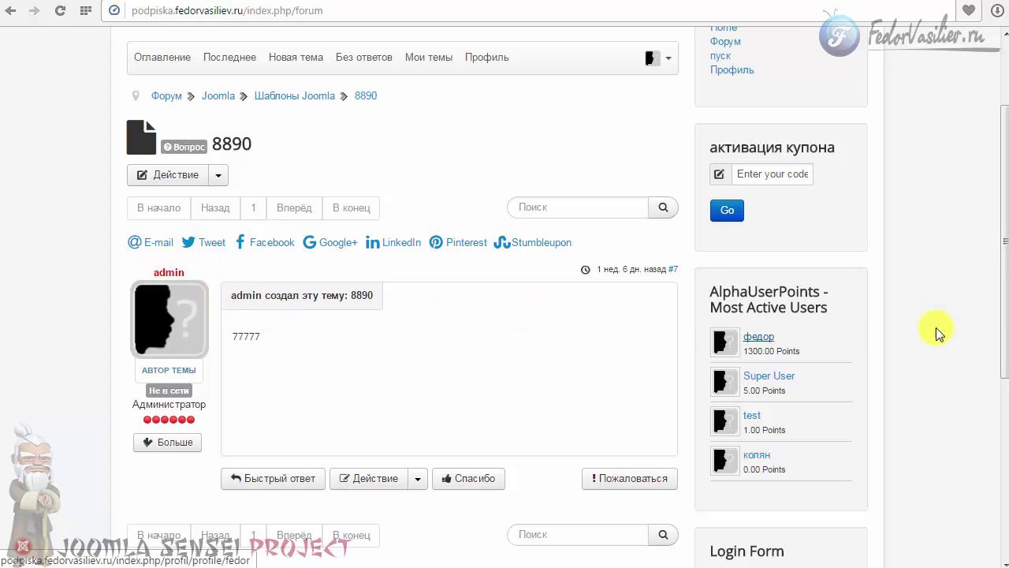
# - Check which account is logged in, thank the author of the message in topic 8890, and read the notice shown
pyautogui.click(1002, 353)
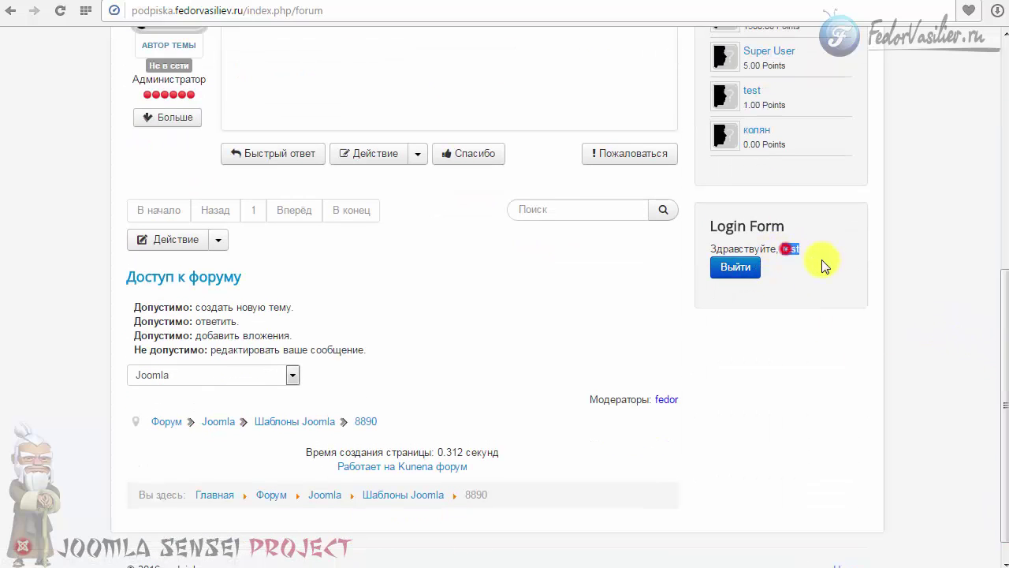
pyautogui.scroll(4, 844, 355)
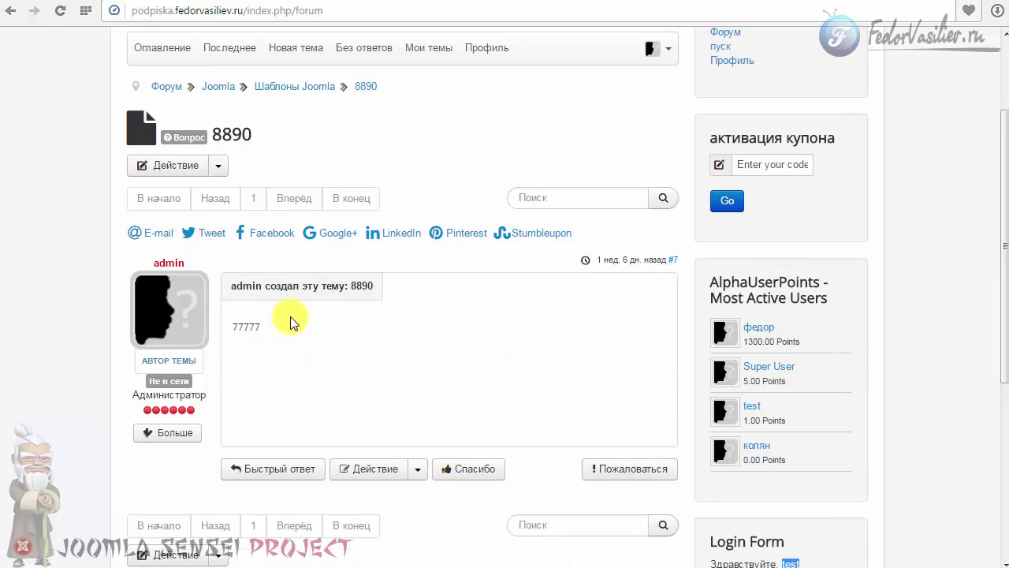
pyautogui.click(454, 477)
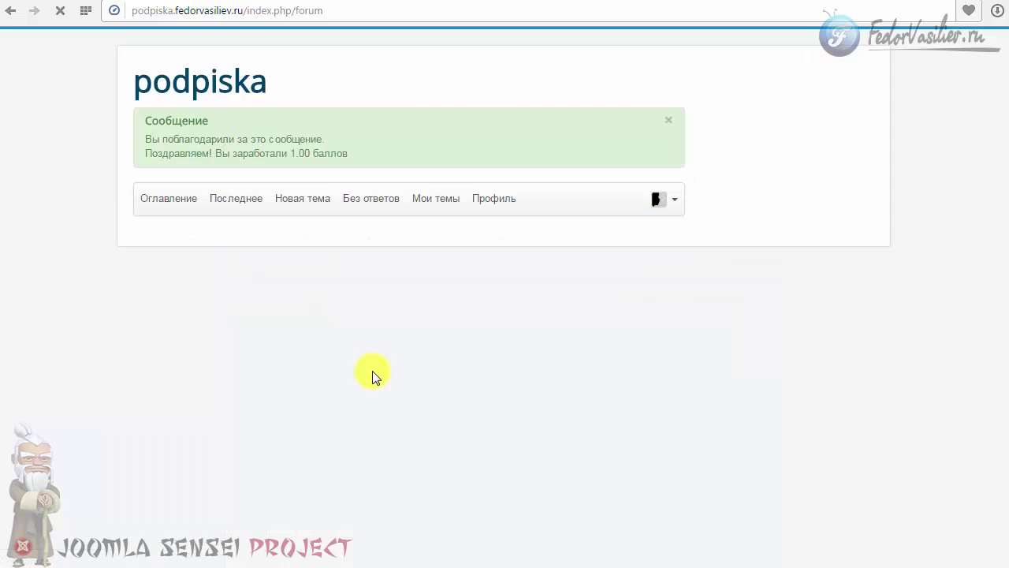
pyautogui.moveTo(149, 139); pyautogui.dragTo(162, 151)
pyautogui.click(183, 153)
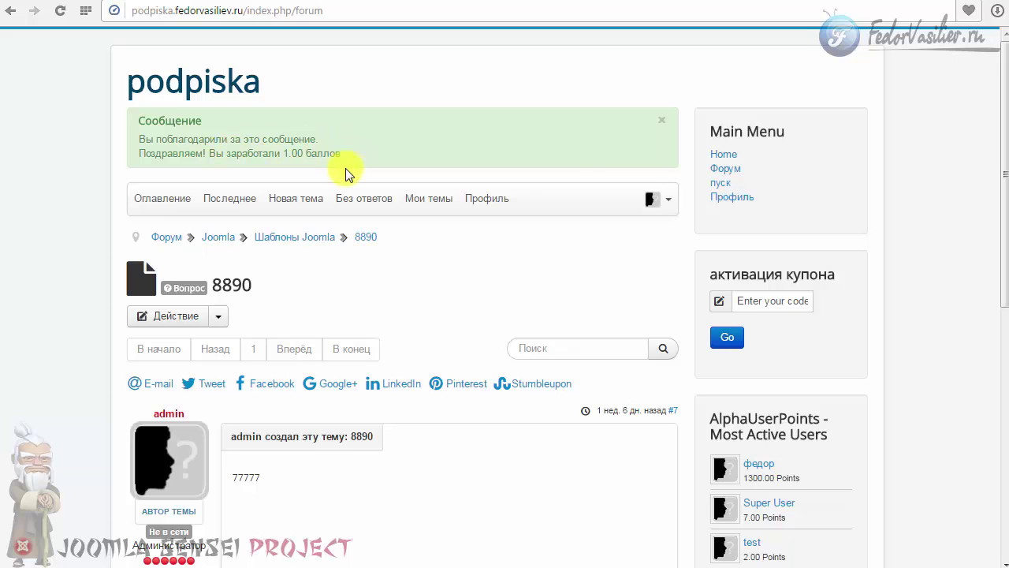
pyautogui.scroll(-1, 442, 294)
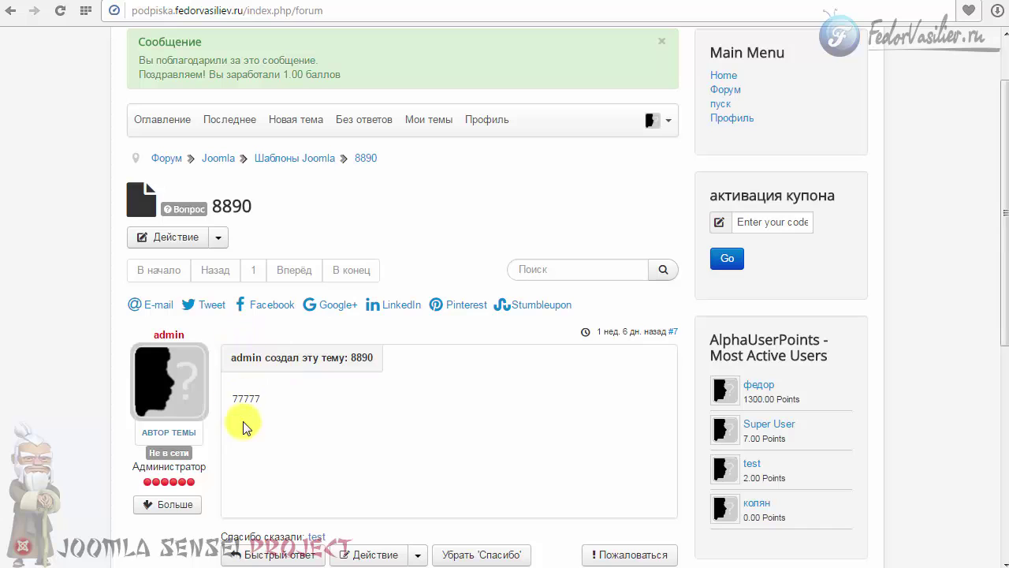
# - Reload the AlphaUserPoints control panel in the administrator area and expand the Последняя активность list
pyautogui.click(76, 3)
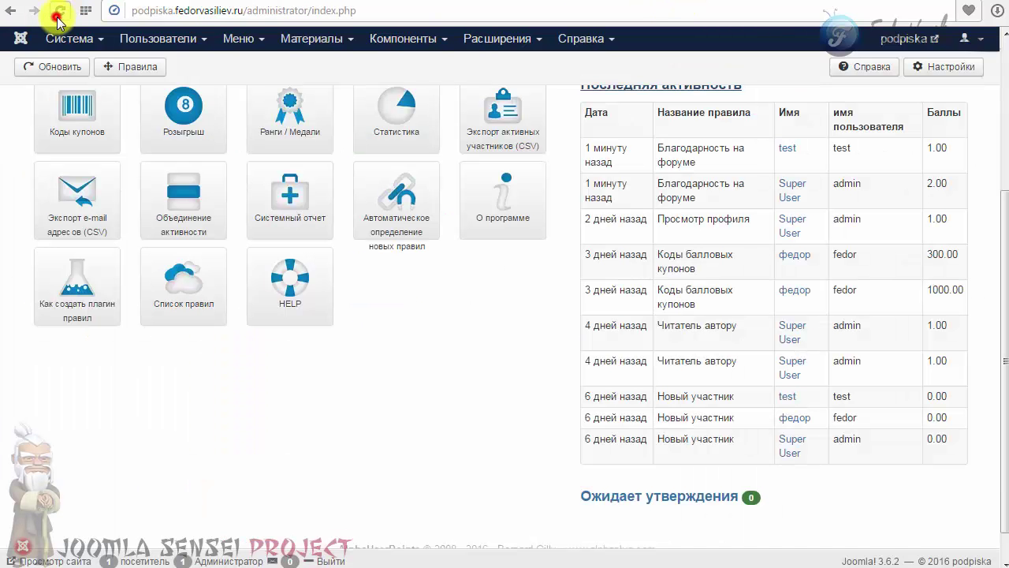
pyautogui.click(58, 16)
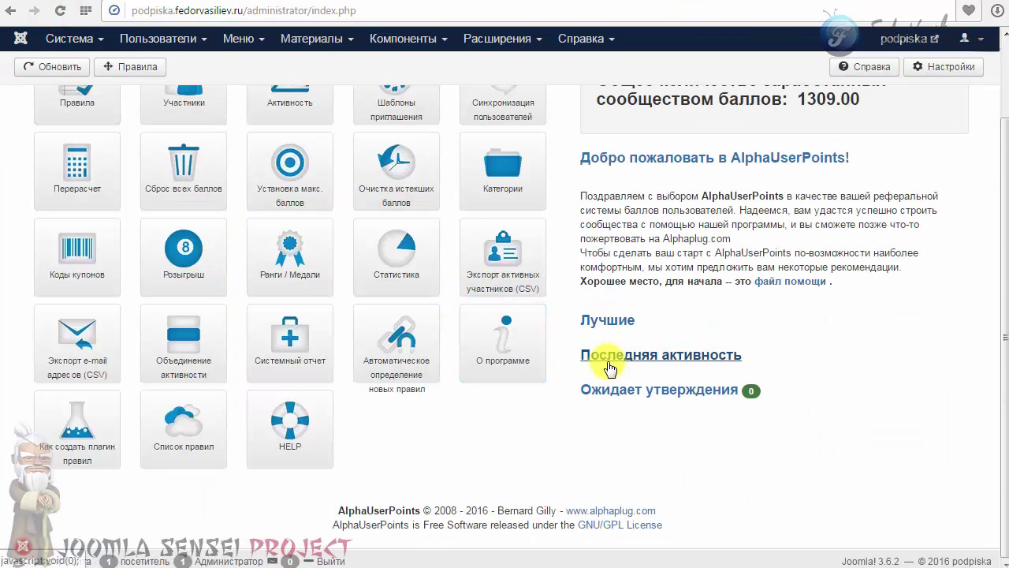
pyautogui.click(608, 361)
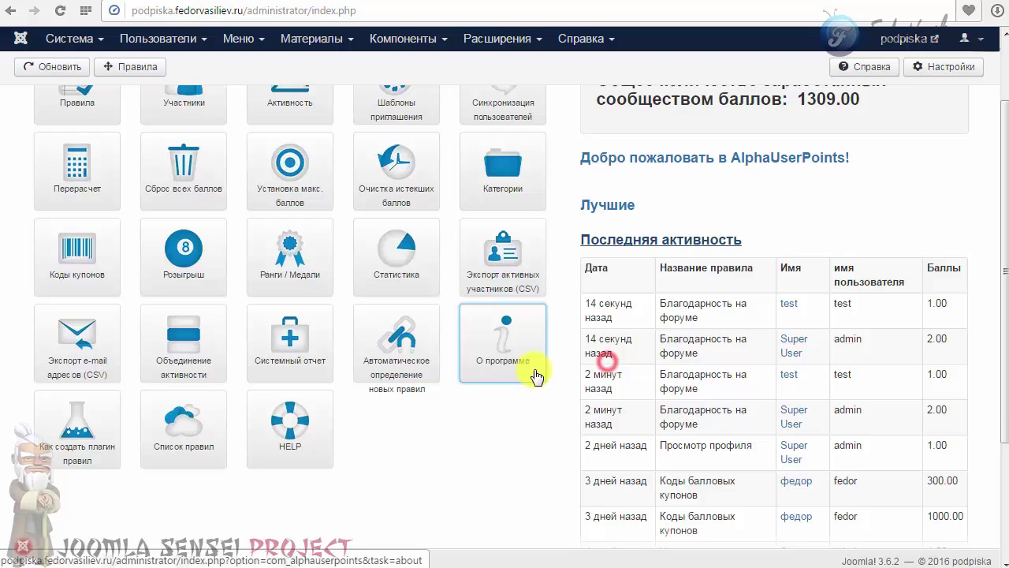
# - Examine the newest "Благодарность на форуме" entries, comparing the points credited to the thanking user and the thanked author
pyautogui.moveTo(597, 340); pyautogui.dragTo(590, 293)
pyautogui.click(619, 342)
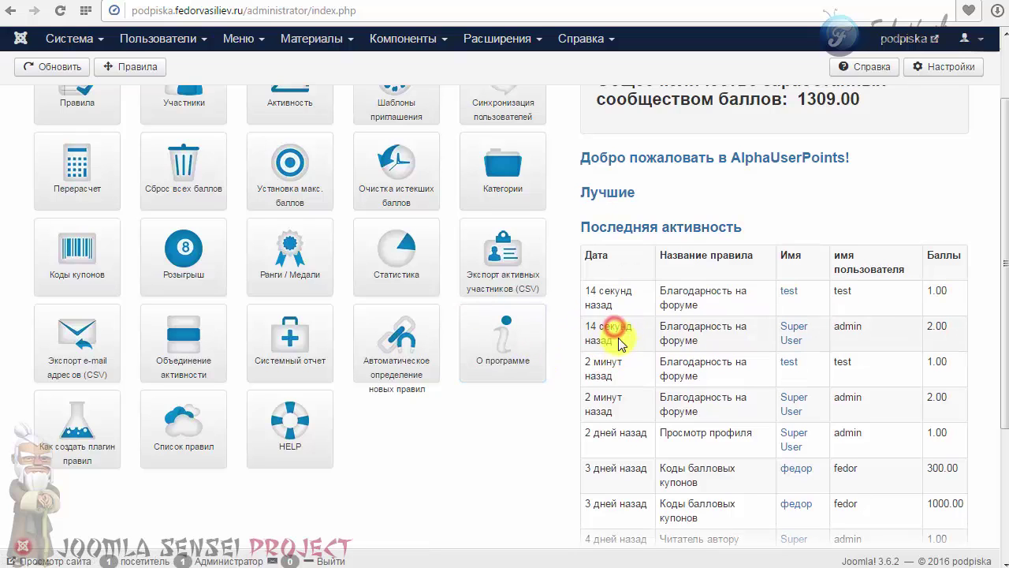
pyautogui.doubleClick(842, 292)
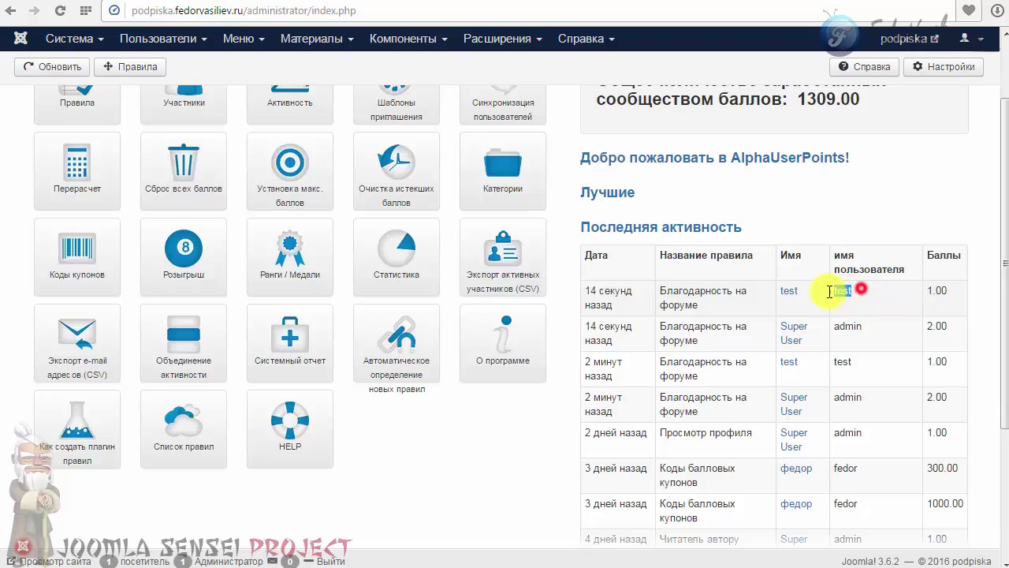
pyautogui.doubleClick(939, 290)
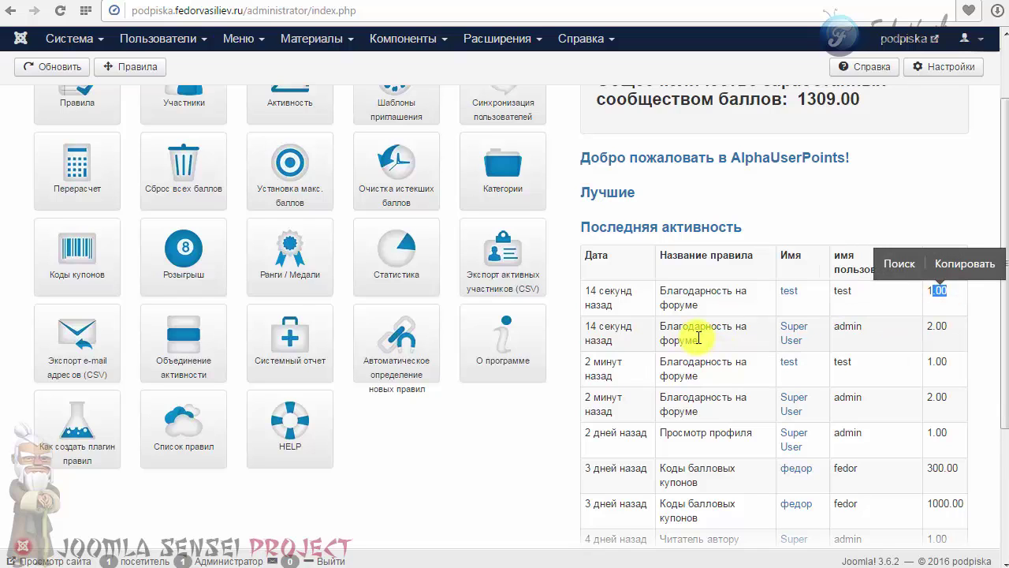
pyautogui.moveTo(698, 340); pyautogui.dragTo(671, 326)
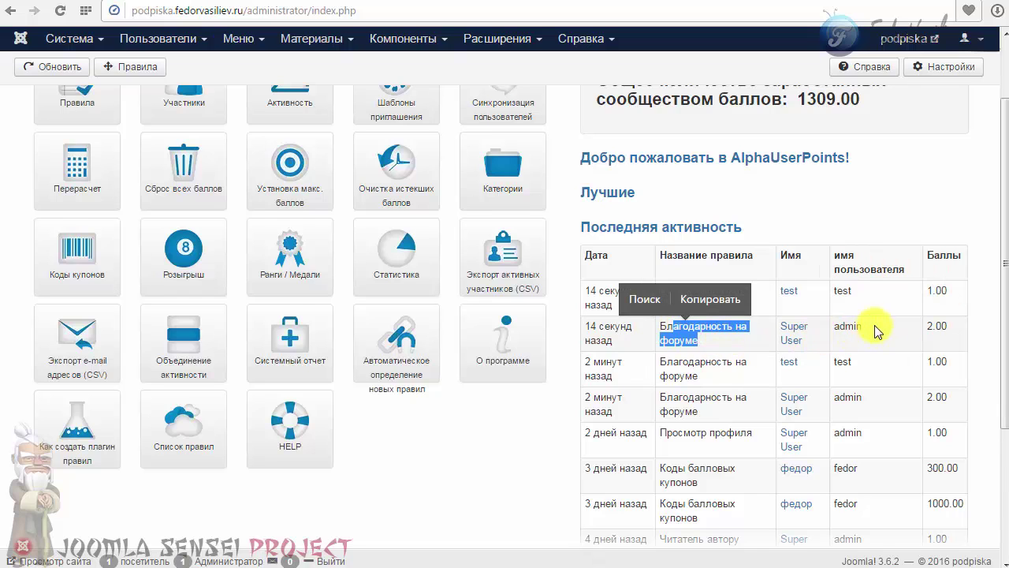
pyautogui.doubleClick(873, 326)
pyautogui.doubleClick(950, 327)
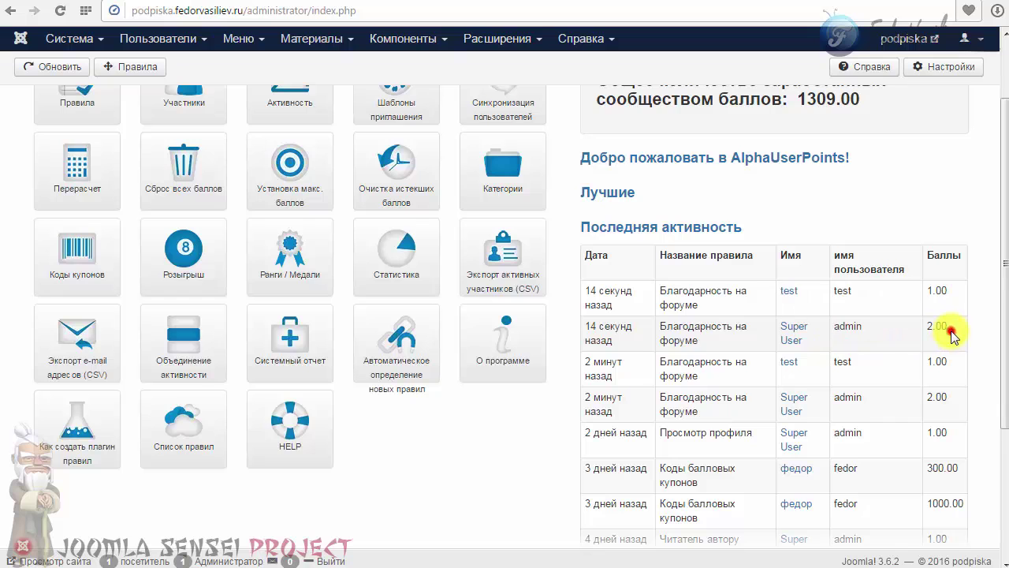
pyautogui.click(910, 335)
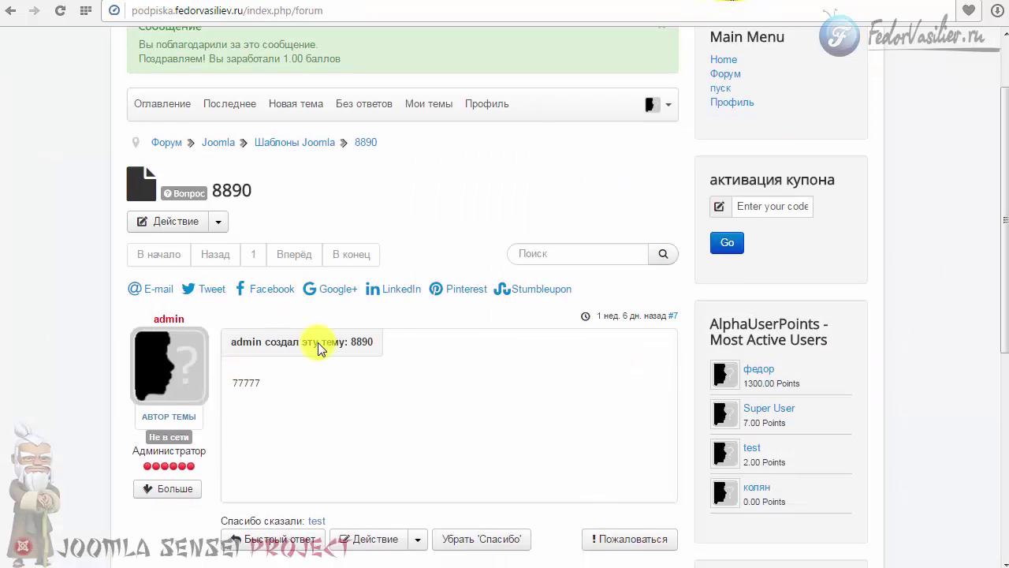
# - Start a quick reply to the message in topic 8890 and begin writing its text
pyautogui.scroll(-3, 317, 342)
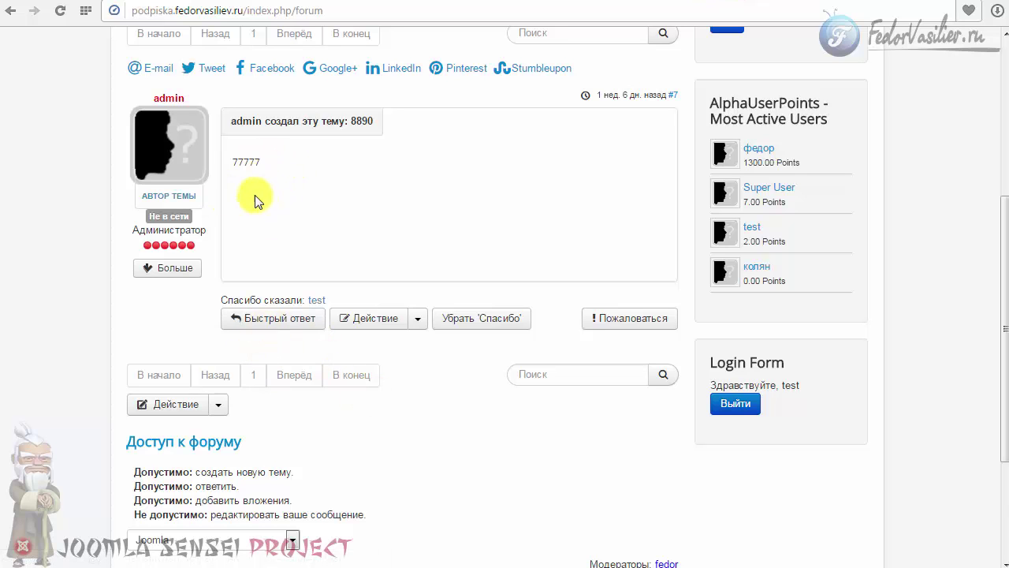
pyautogui.click(270, 323)
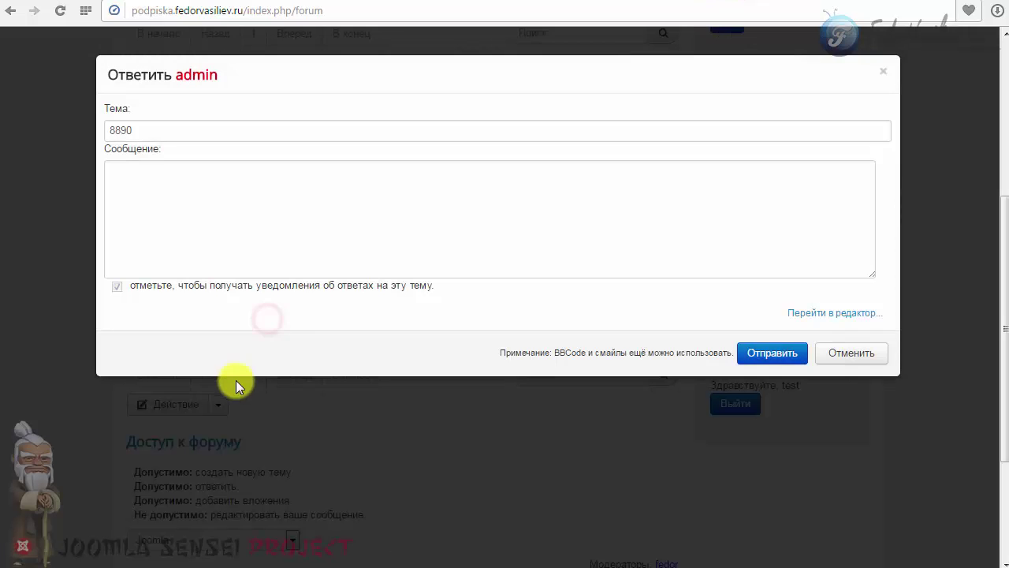
pyautogui.click(237, 229)
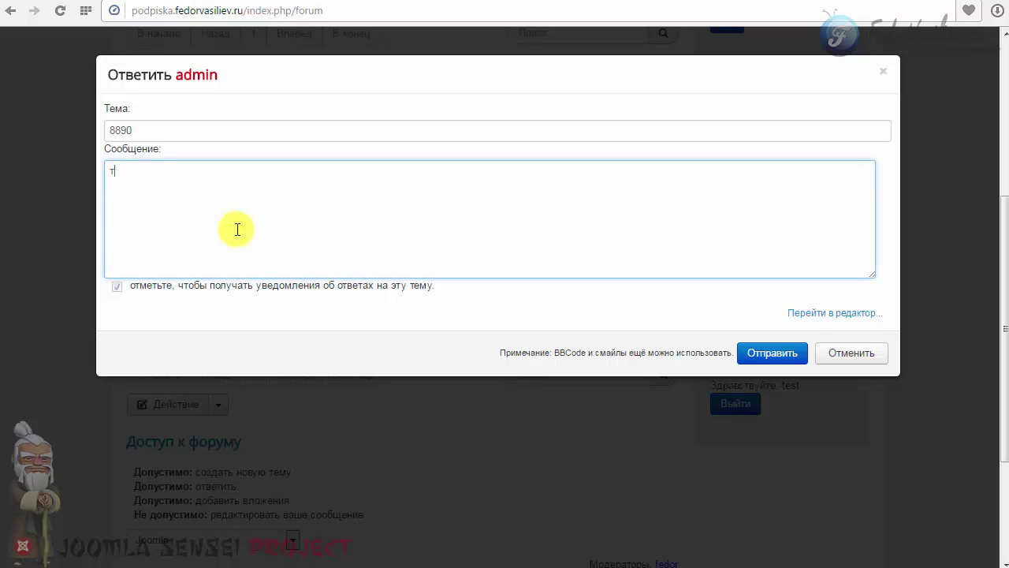